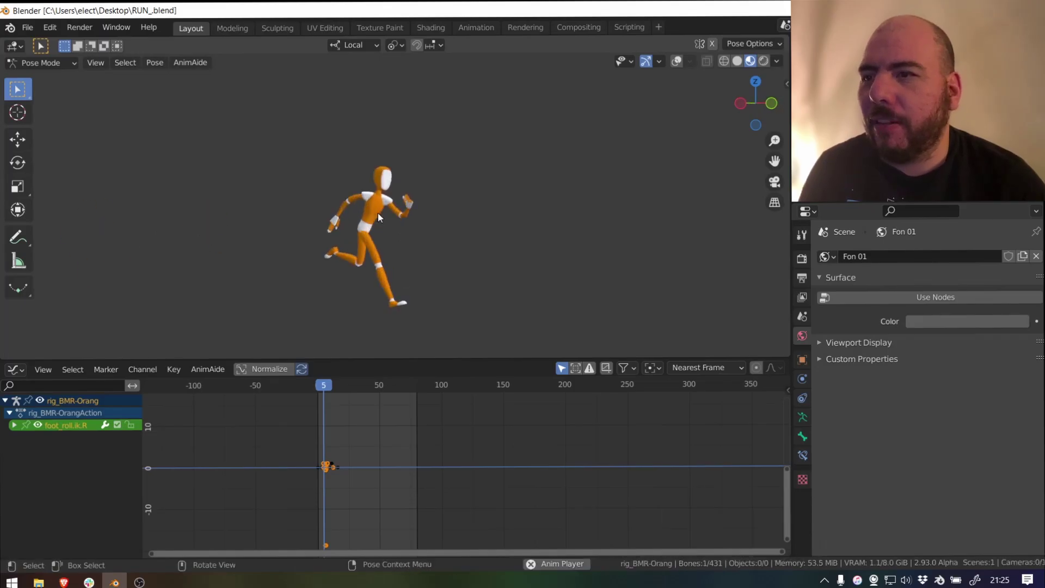
key(space)
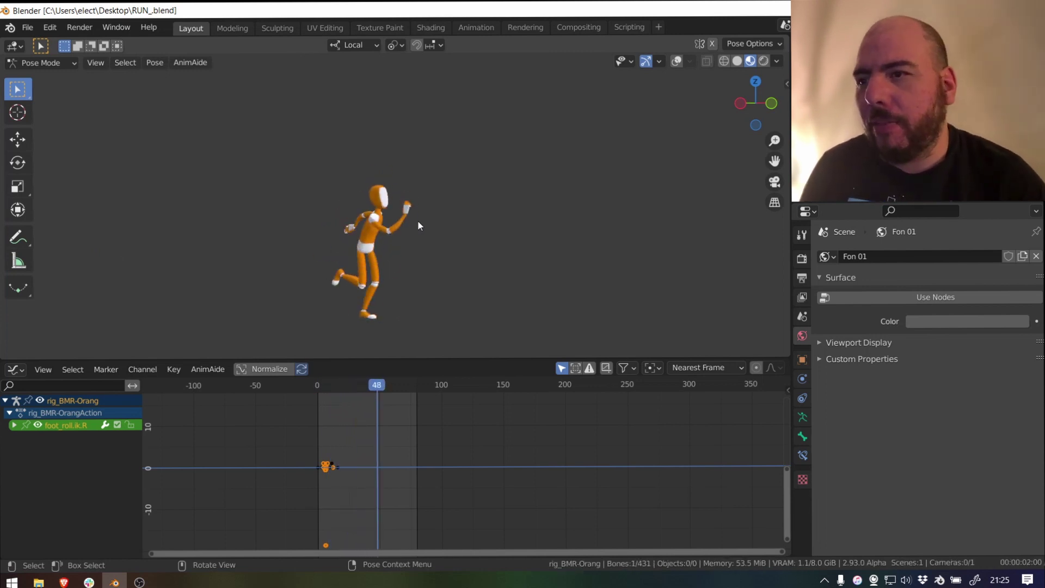
Step: Play the run cycle, switch to top view and deselect the foot roll bone
scroll(459, 217, down, 5)
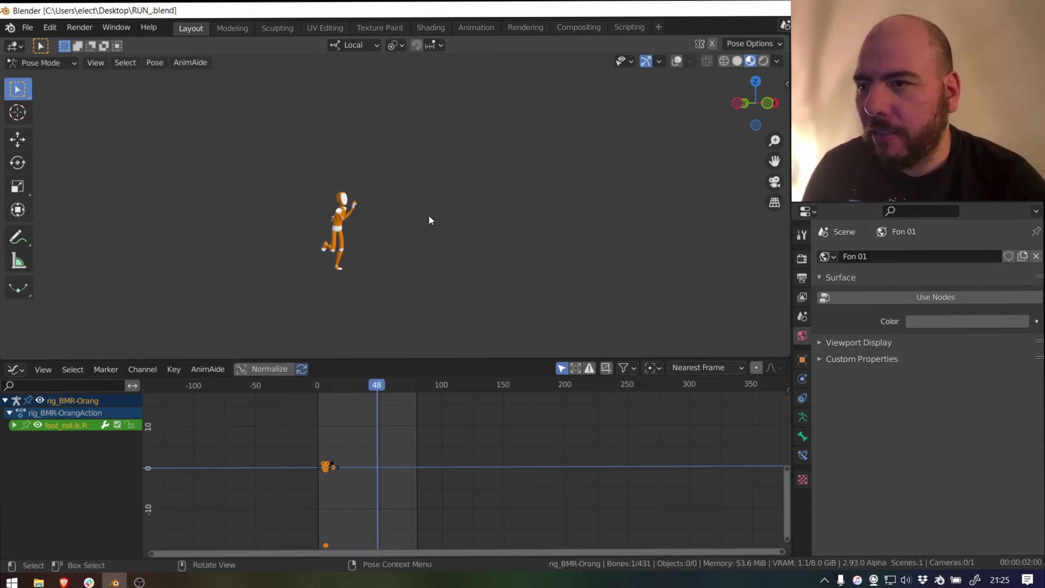
middle_drag(430, 220, 602, 241)
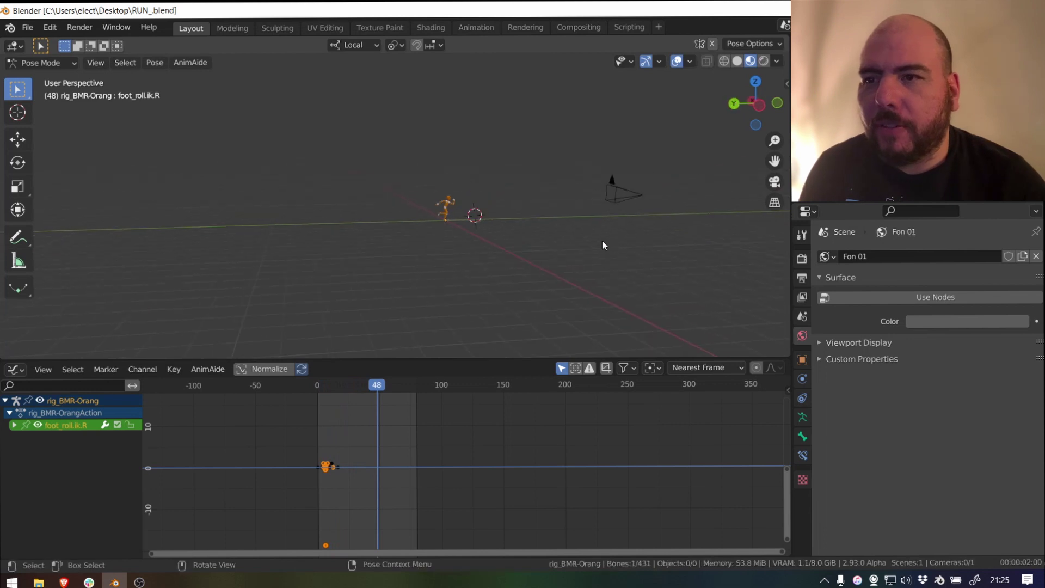
key(grave)
click(547, 54)
scroll(594, 237, down, 7)
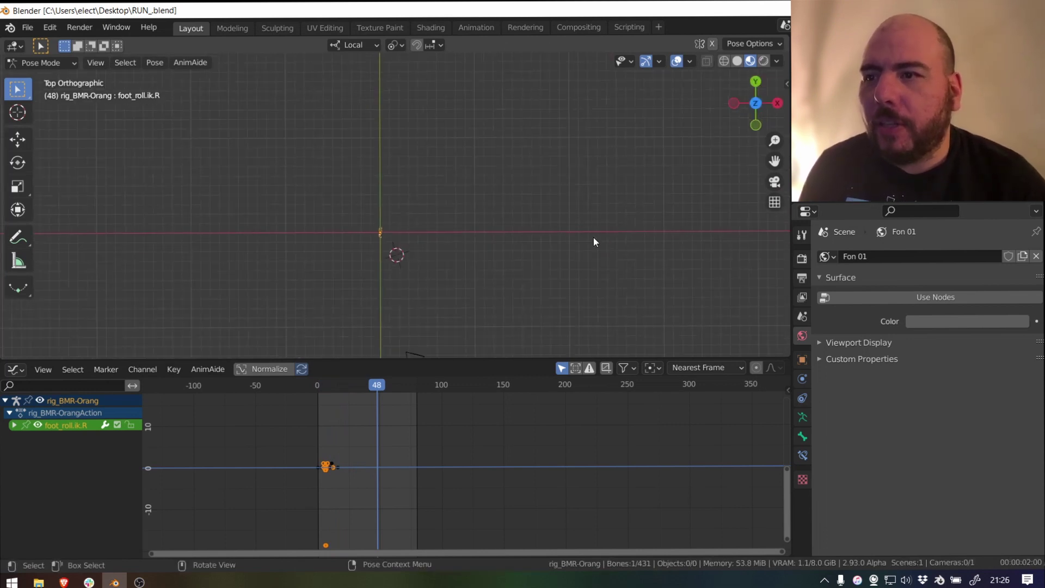
click(433, 282)
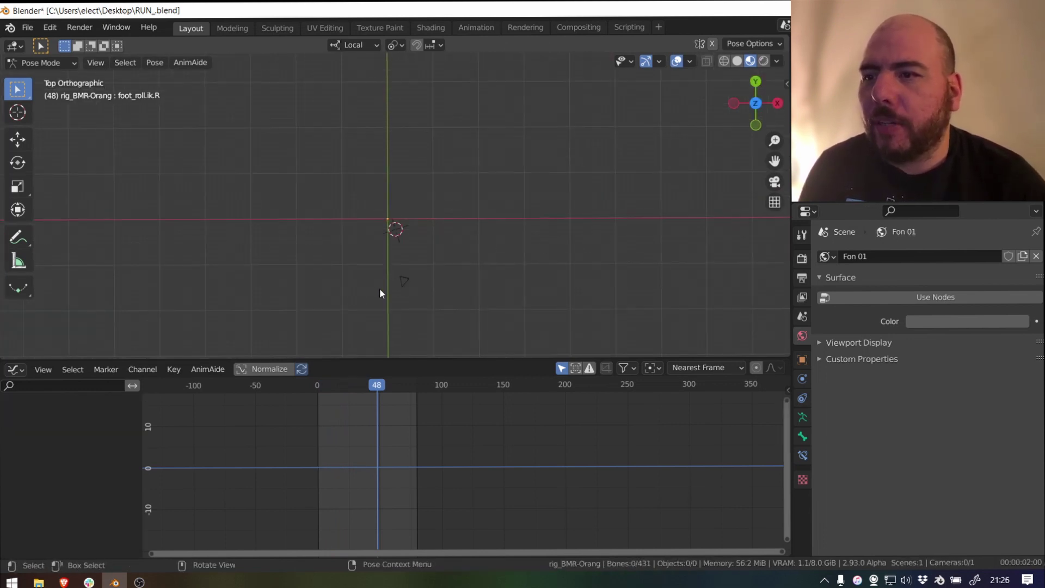
scroll(419, 283, up, 3)
Step: Switch from Pose Mode to Object Mode and move the selected camera
key(ctrl+Tab)
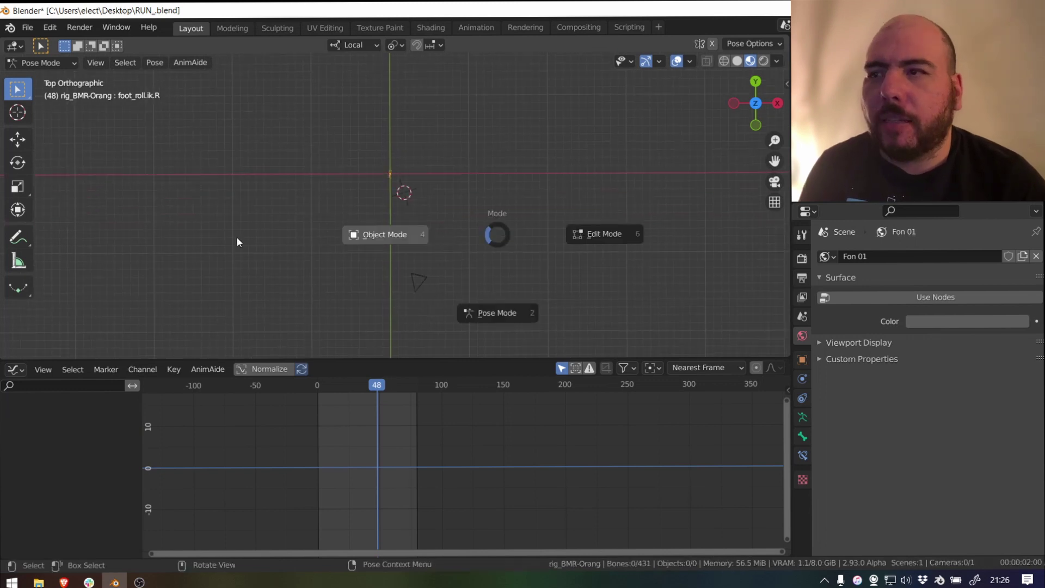
click(238, 236)
click(426, 284)
key(g)
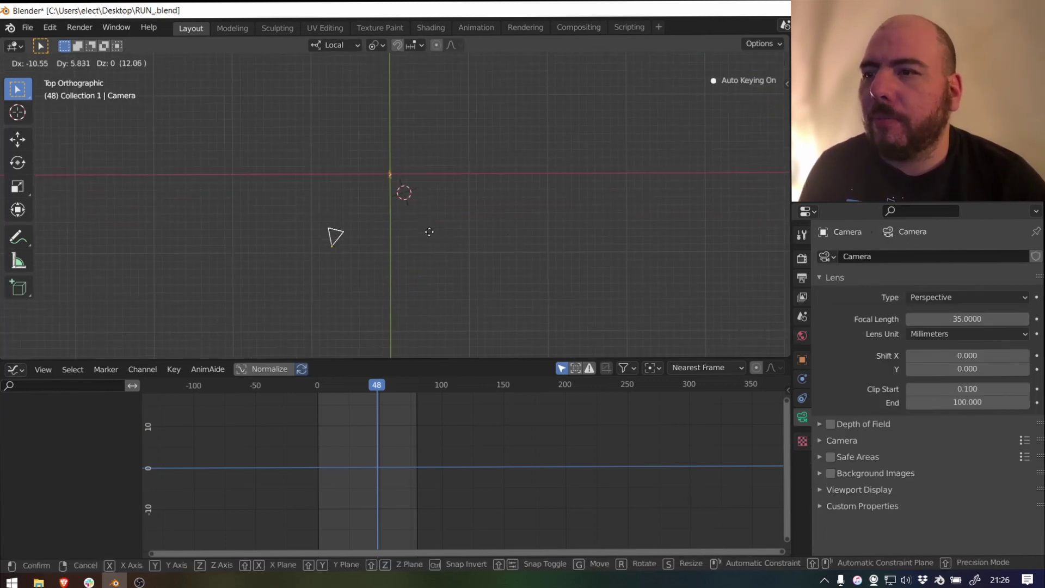
click(368, 193)
Step: Look through the scene camera and reposition it to frame the character
key(grave)
key(Escape)
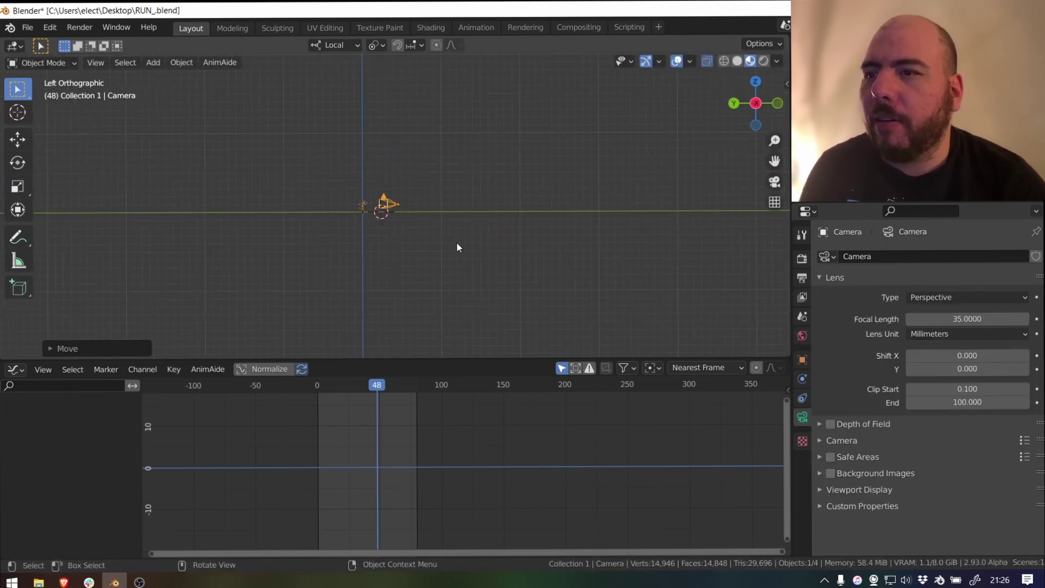
key(grave)
click(312, 371)
scroll(517, 267, down, 3)
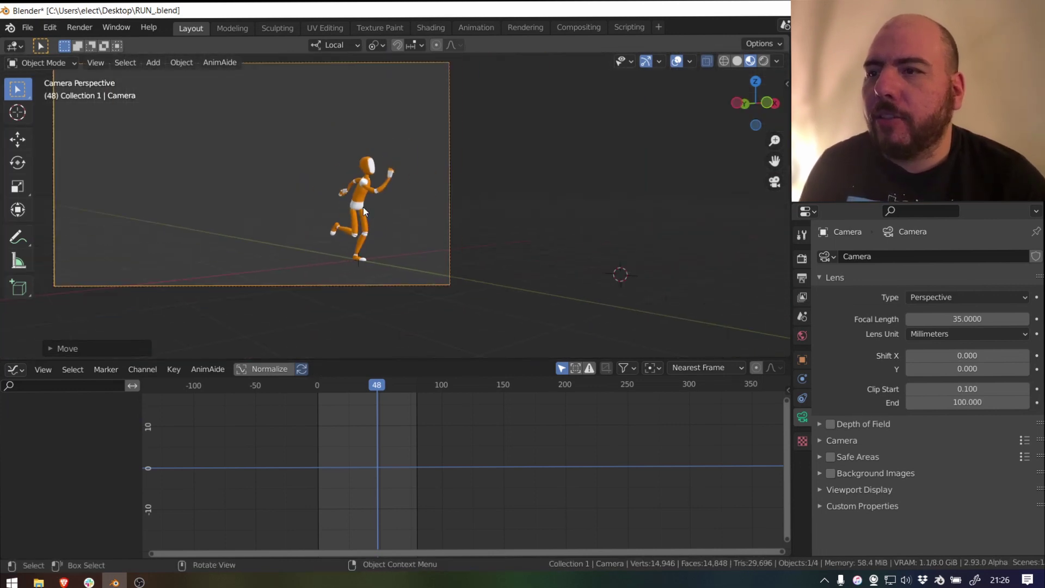
key(g)
click(363, 227)
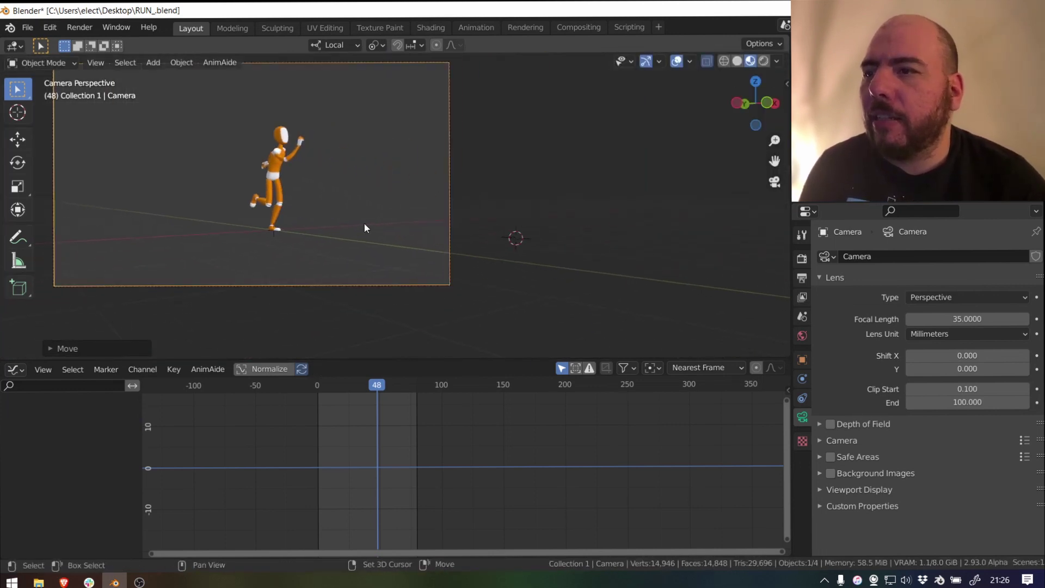
shift+middle_drag(364, 227, 439, 267)
key(g)
click(400, 250)
Step: During playback, dolly the camera closer along its Z axis, then stop playback
key(space)
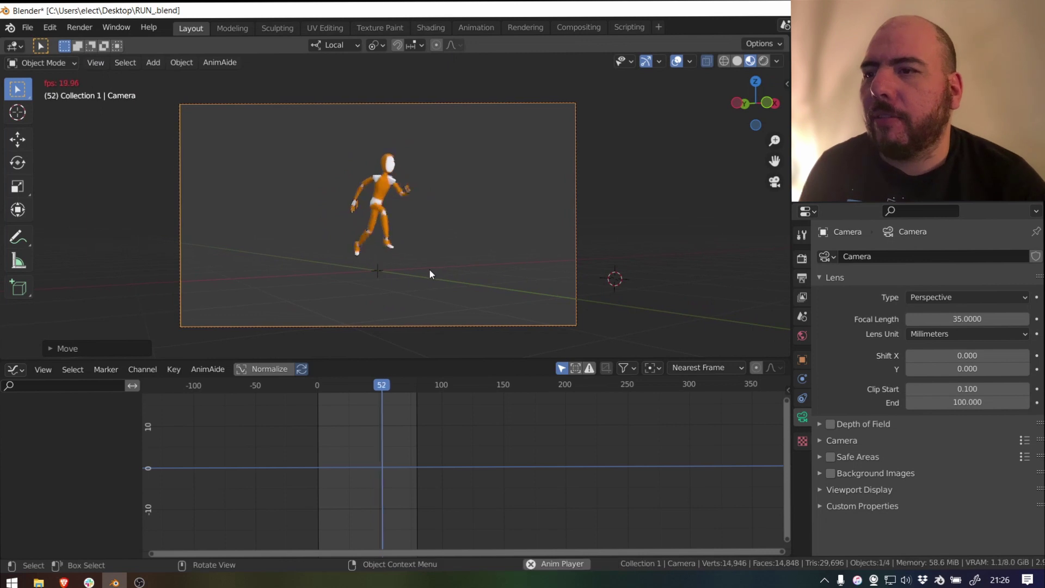
scroll(413, 262, up, 1)
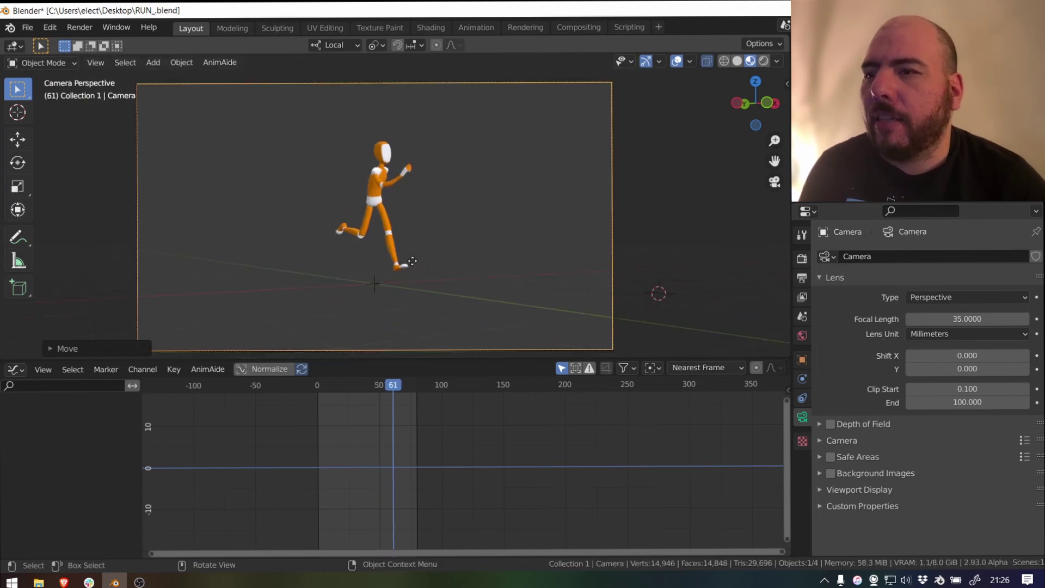
key(g)
key(z)
key(z)
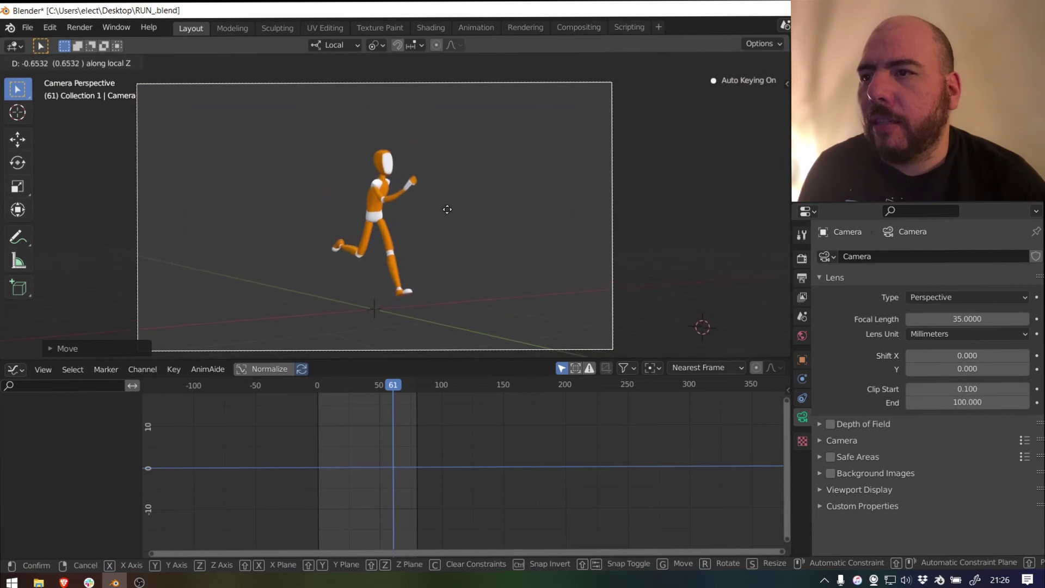
click(459, 194)
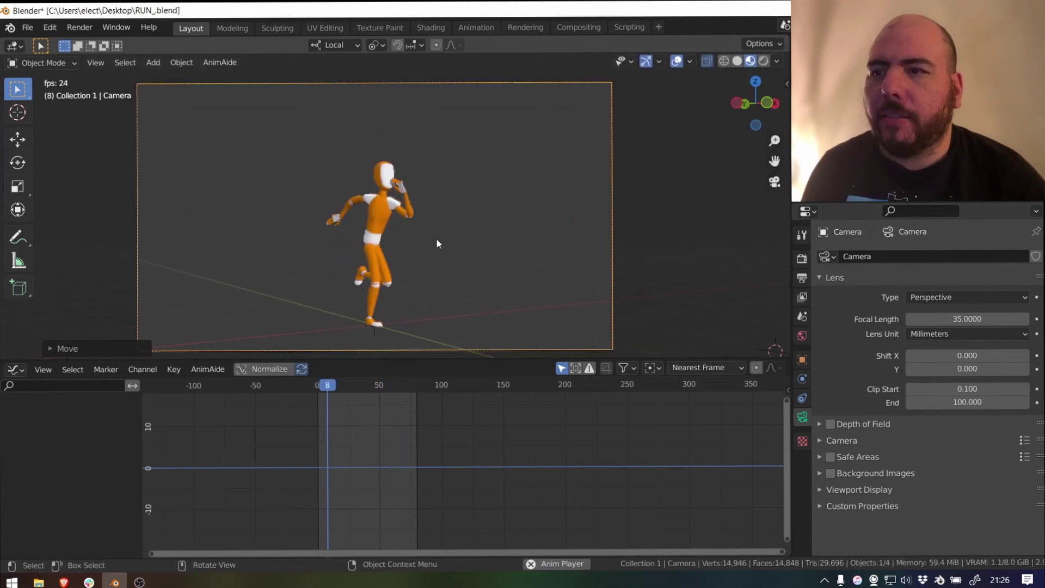
key(g)
click(456, 241)
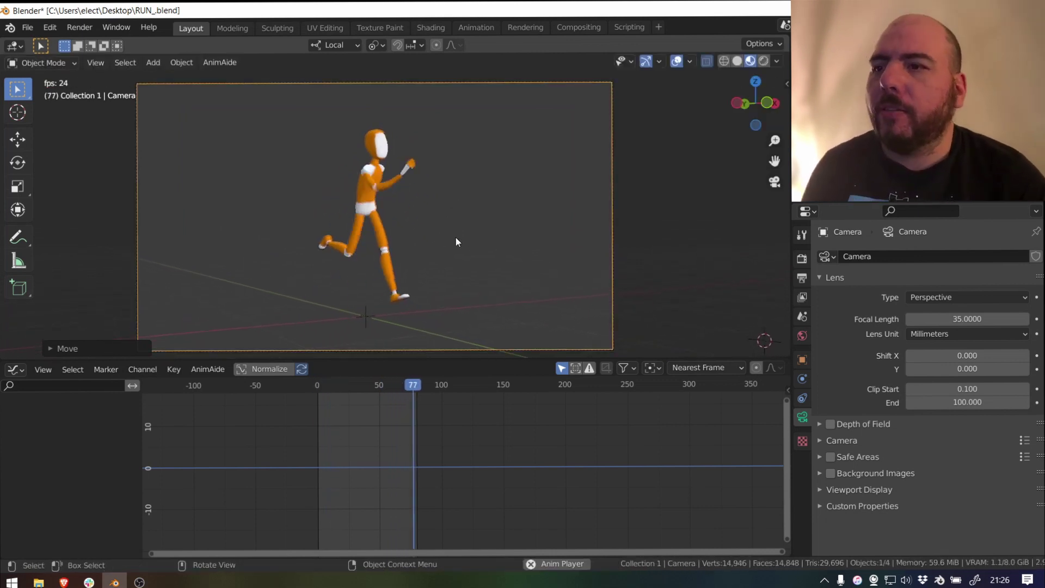
key(space)
Step: Leave the camera view for a straight orthographic side view of the scene
key(g)
key(x)
key(x)
right_click(456, 237)
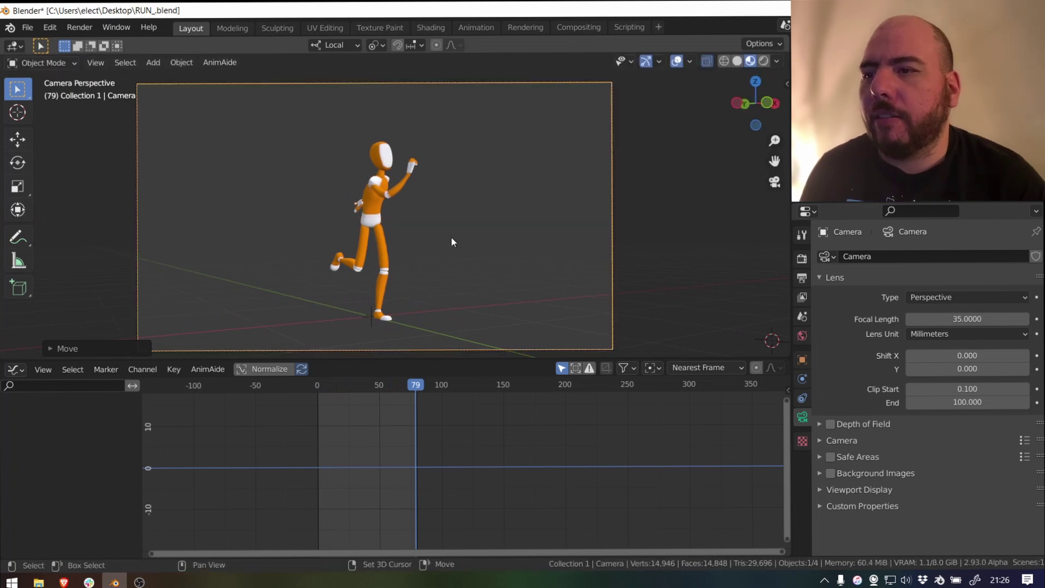
middle_drag(452, 237, 427, 184)
key(grave)
click(416, 122)
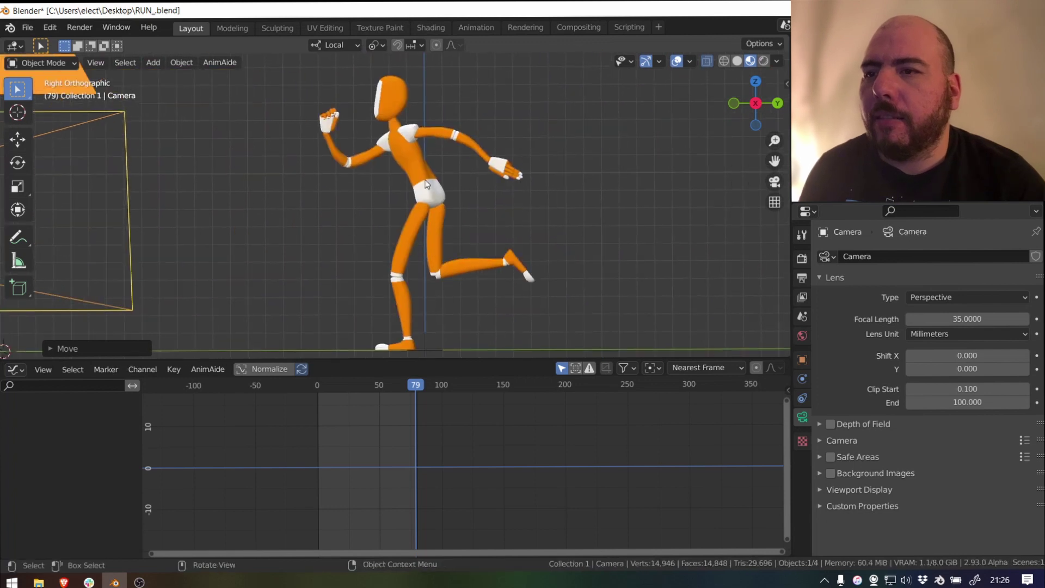
drag(433, 334, 418, 322)
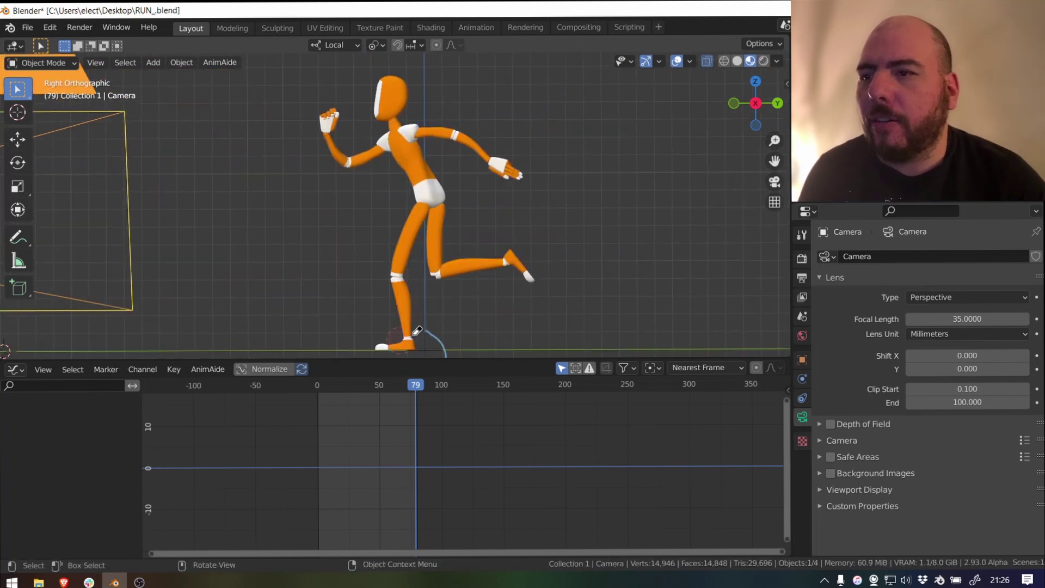
scroll(468, 272, down, 4)
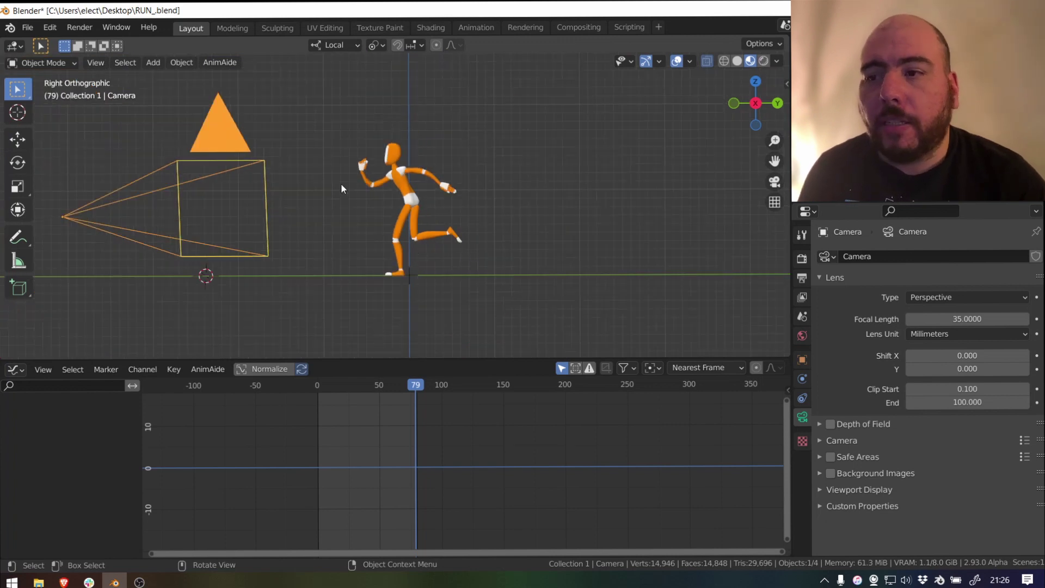
Step: Add a Plain Axes empty at the character's feet
middle_drag(341, 188, 450, 232)
key(shift+a)
mouse_move(557, 243)
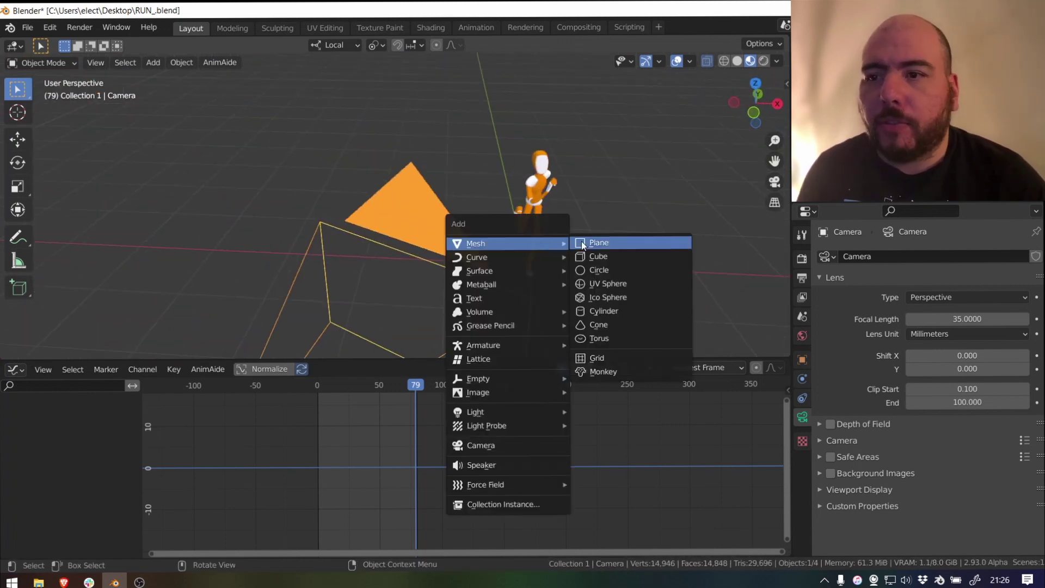
mouse_move(506, 380)
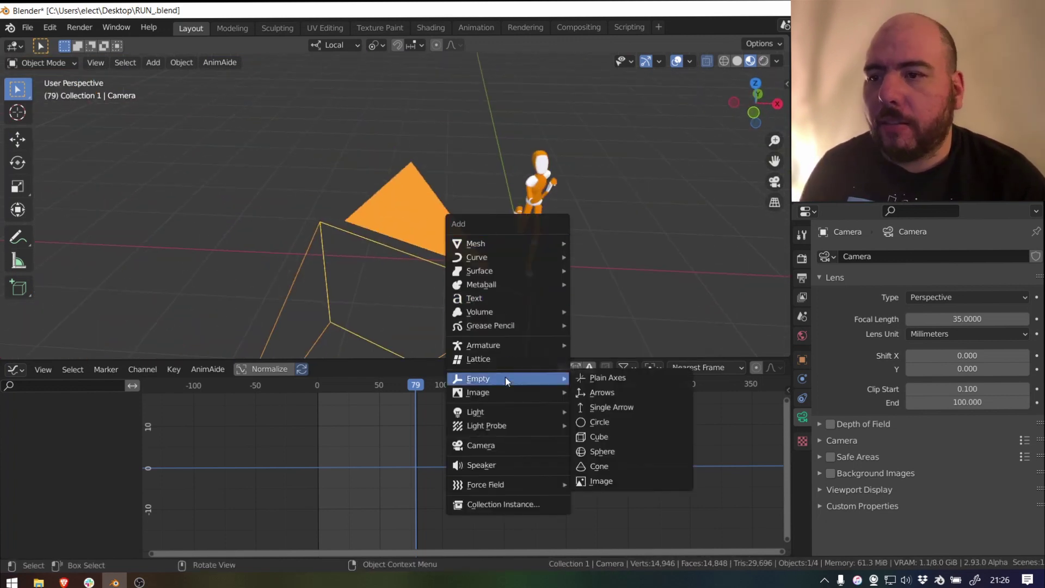
click(613, 385)
middle_drag(604, 349, 405, 217)
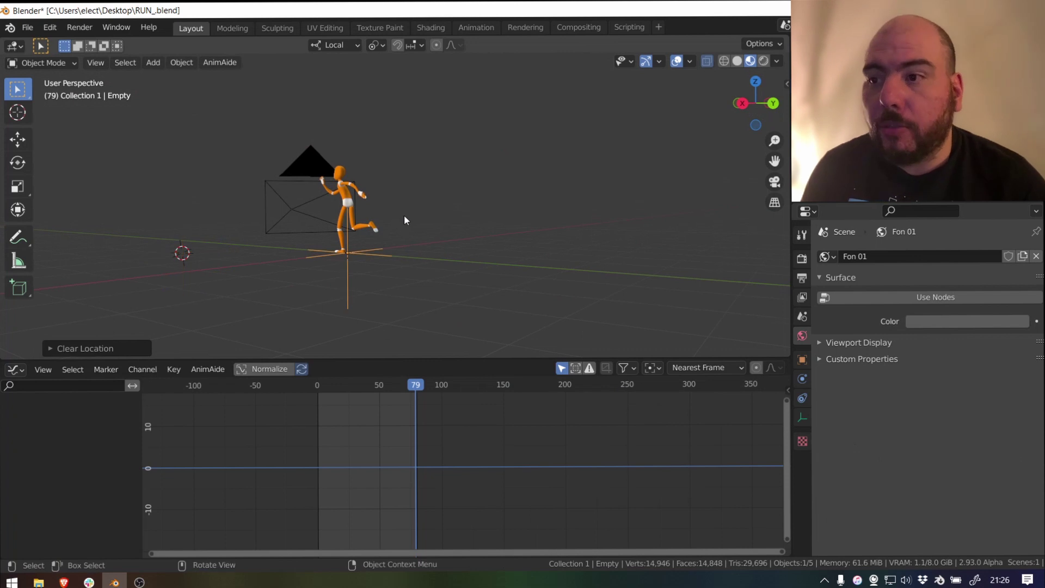
middle_drag(404, 215, 311, 201)
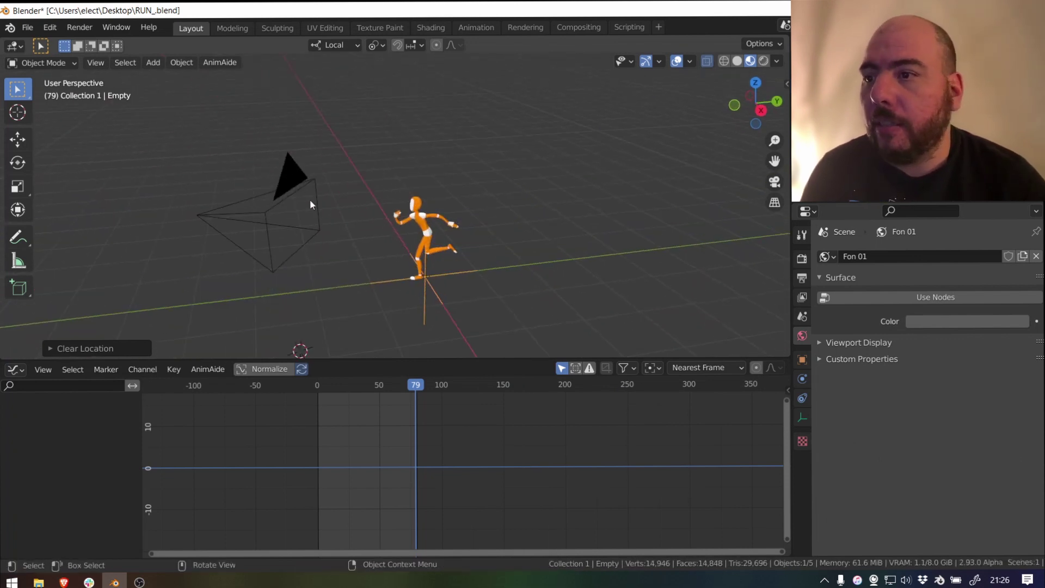
Step: Parent the camera to the empty using Ctrl+P > Object
click(275, 180)
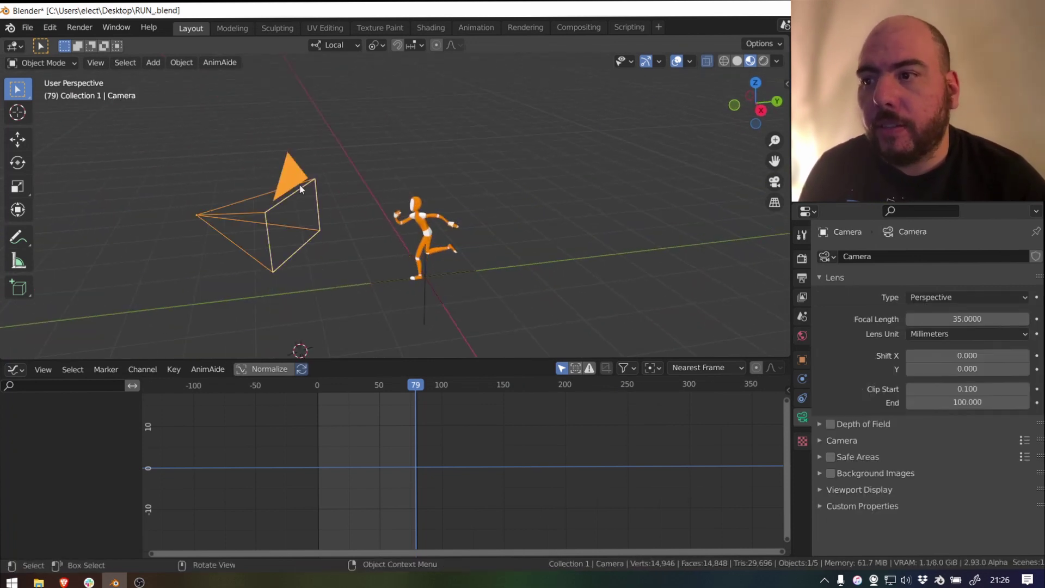
shift+click(425, 309)
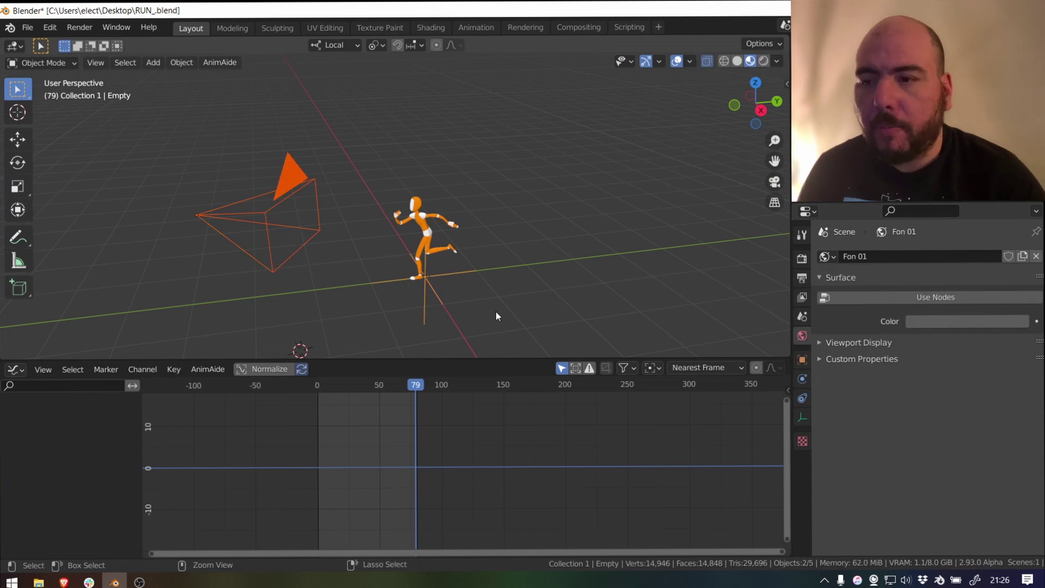
key(ctrl+p)
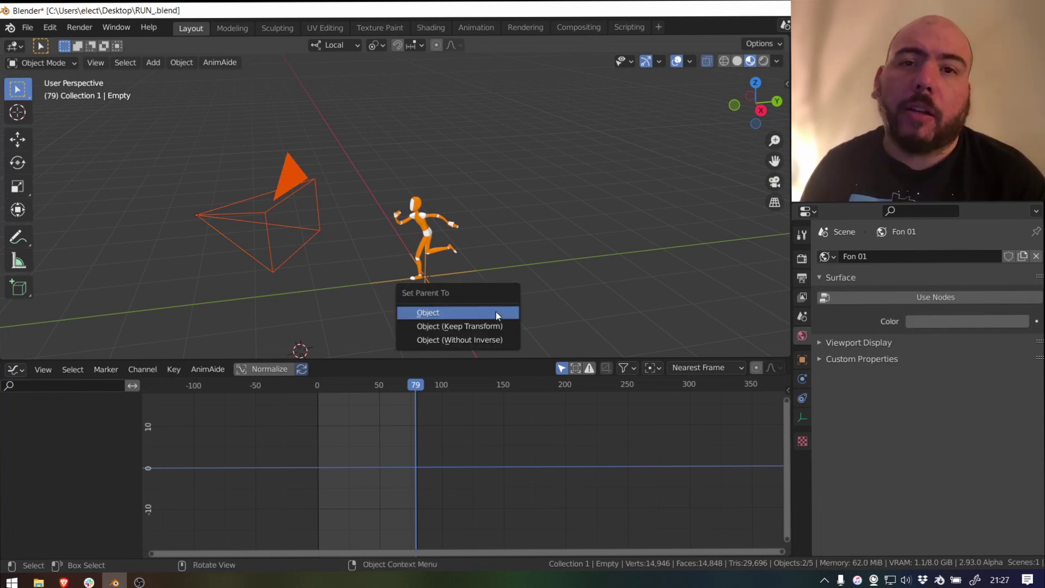
click(495, 312)
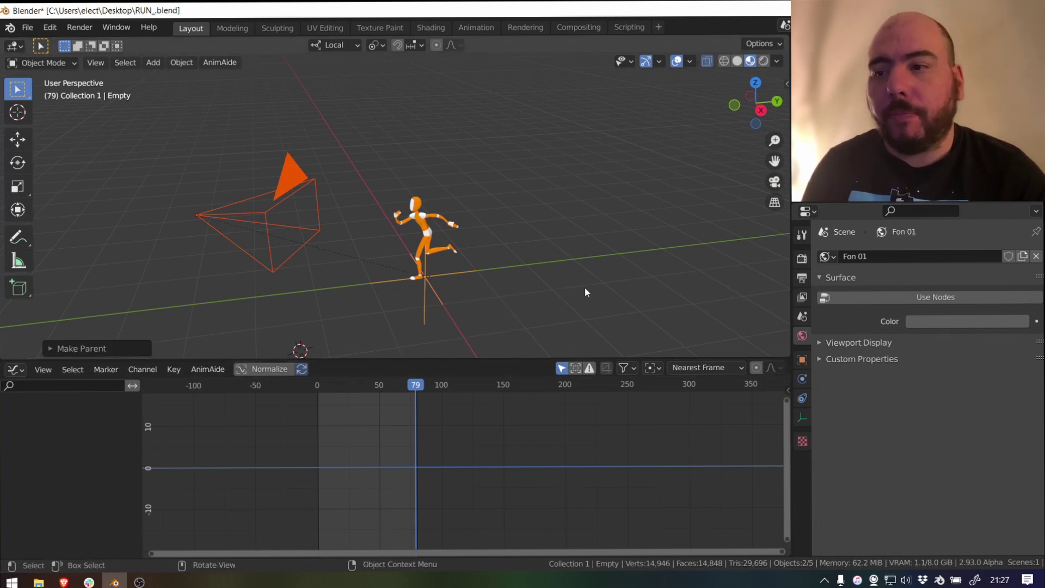
Step: Test-rotate the empty around Z, cancel it, and scrub toward frame 120
key(r)
key(z)
right_click(489, 316)
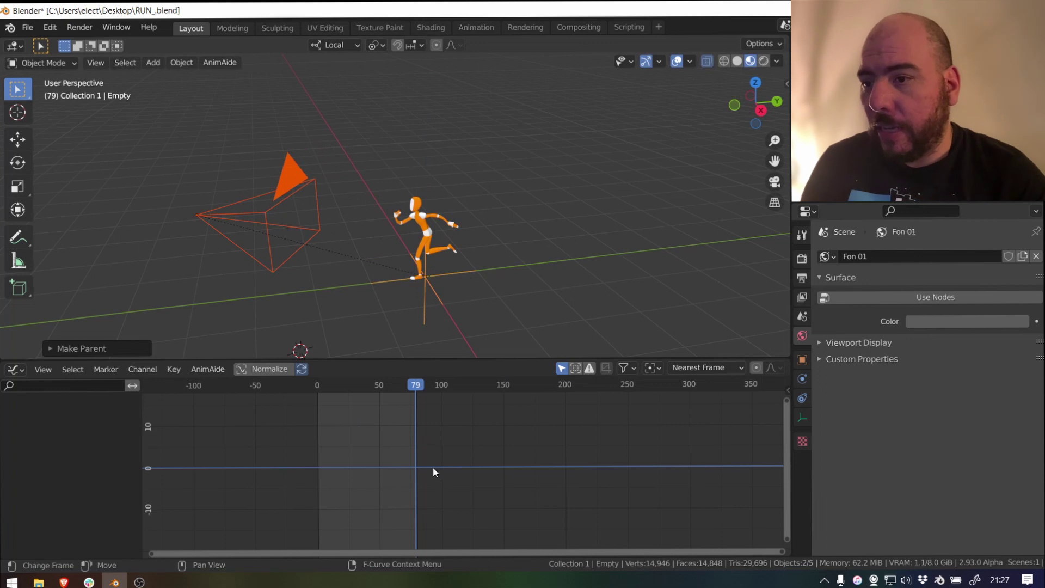
scroll(472, 450, up, 1)
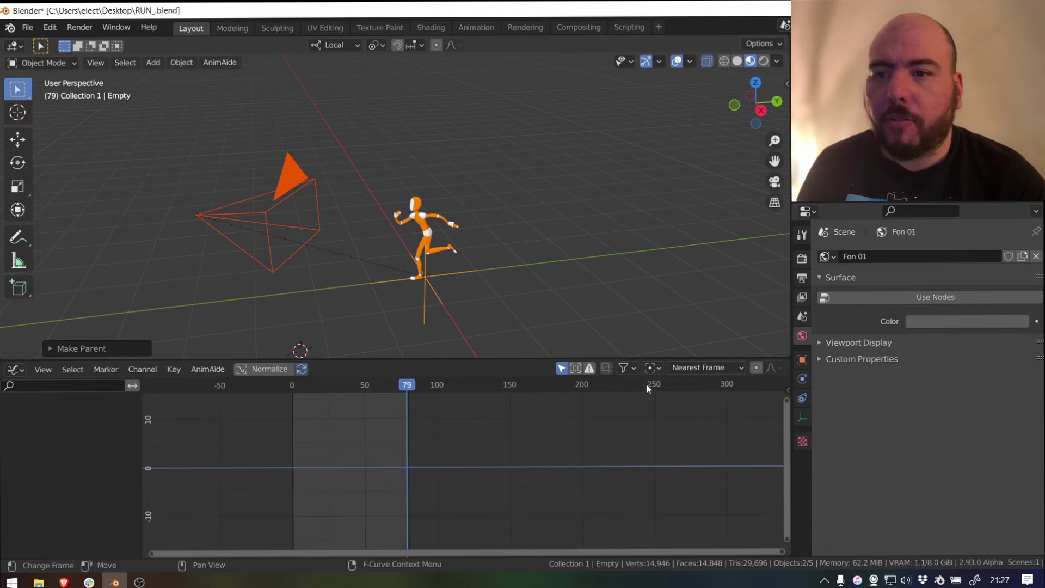
drag(646, 383, 468, 407)
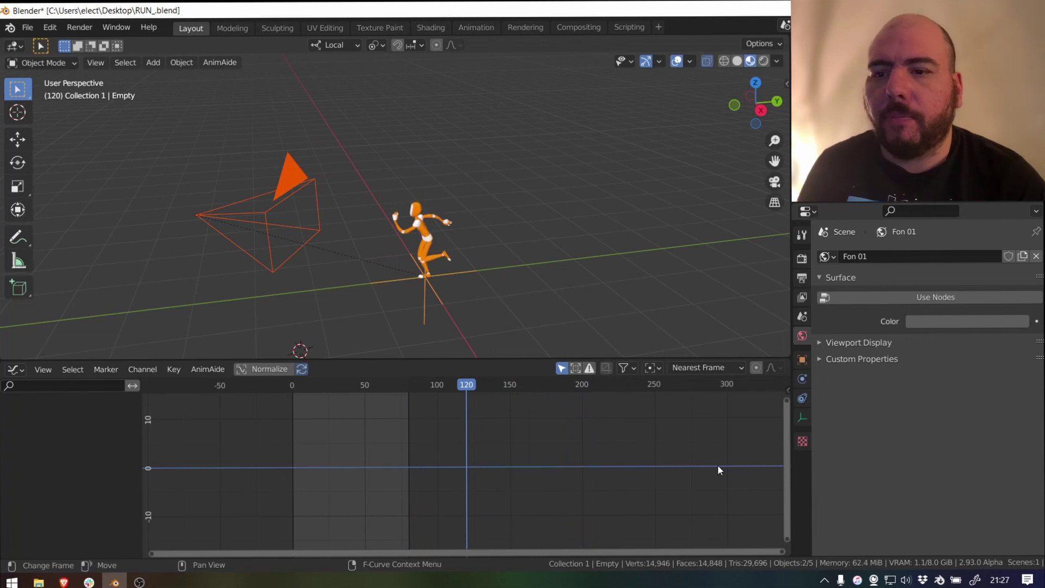
Step: Split the Graph Editor, make the lower area a Timeline, and set End to 120
click(14, 369)
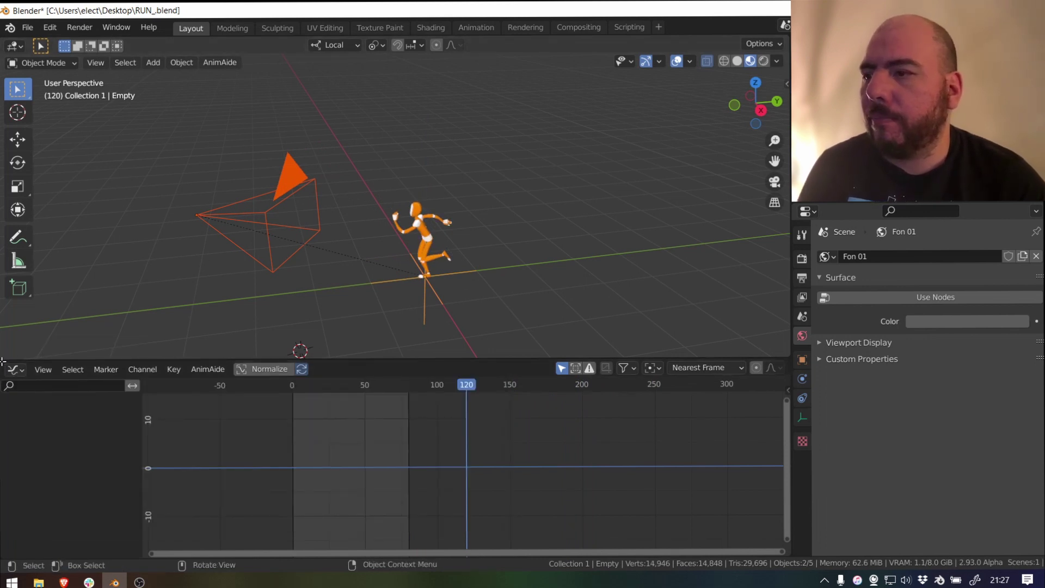
drag(4, 361, 8, 555)
click(44, 549)
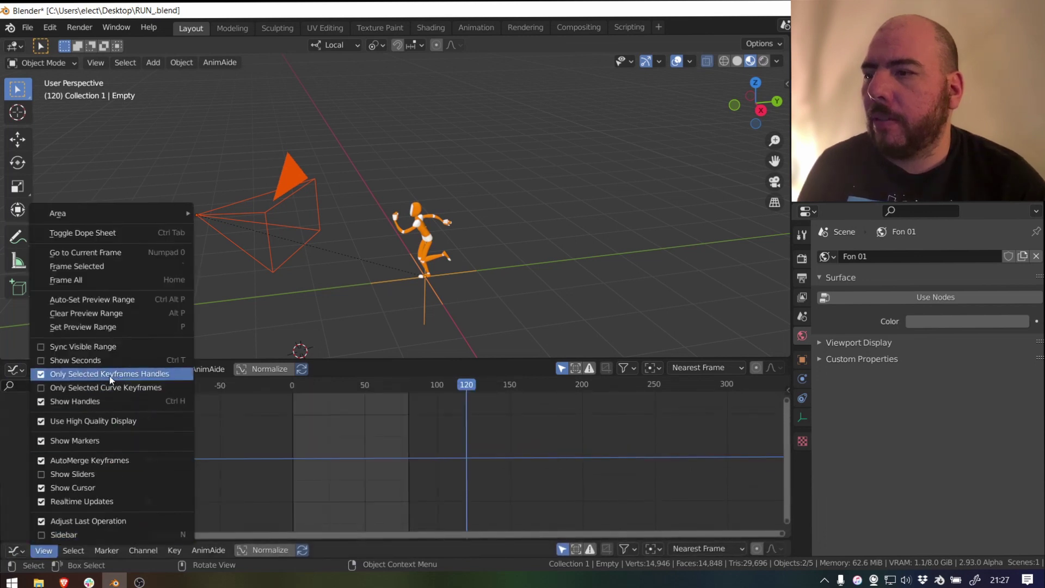
click(14, 550)
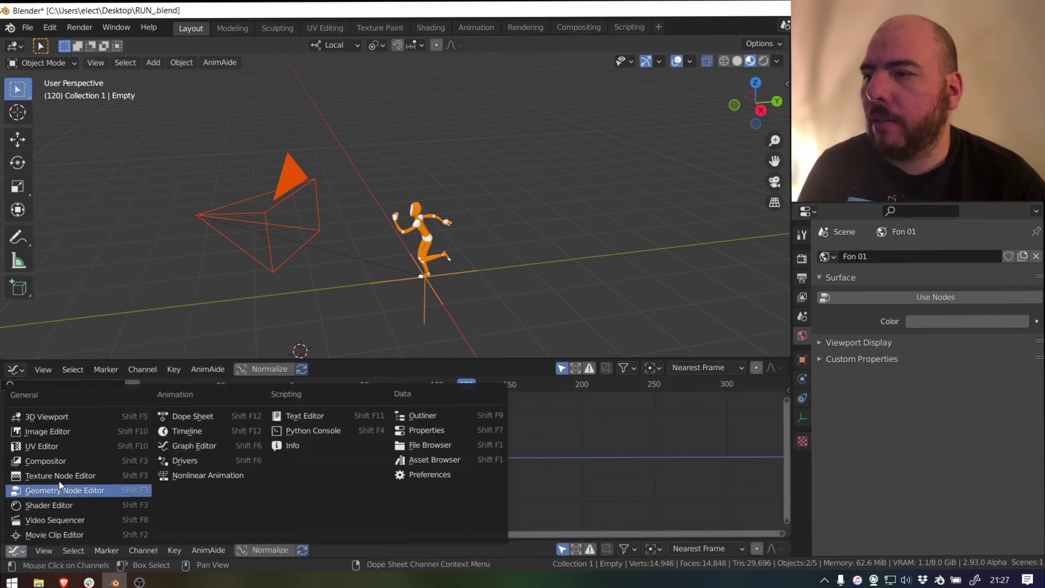
click(221, 431)
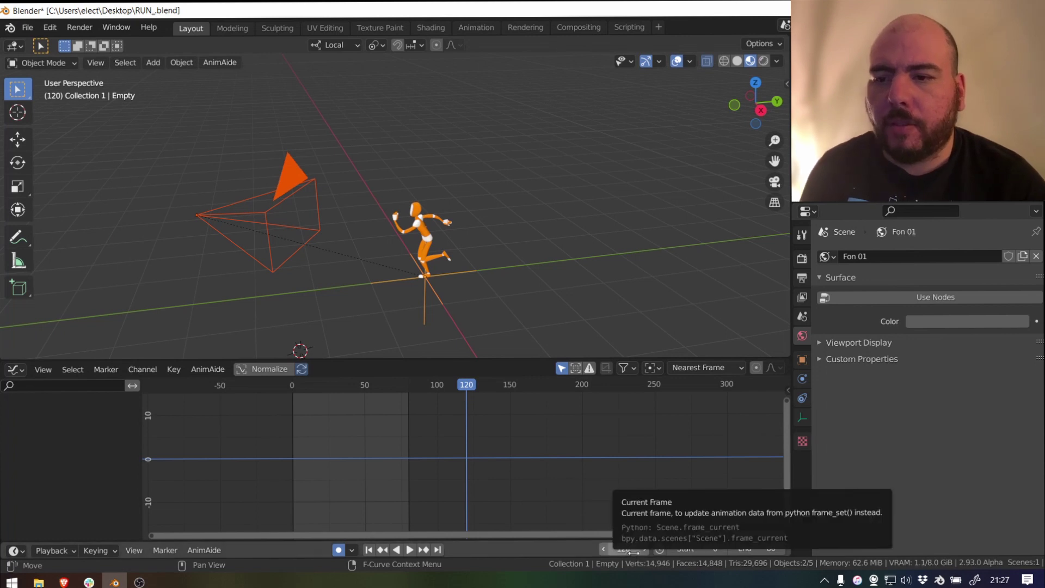
drag(746, 549, 767, 549)
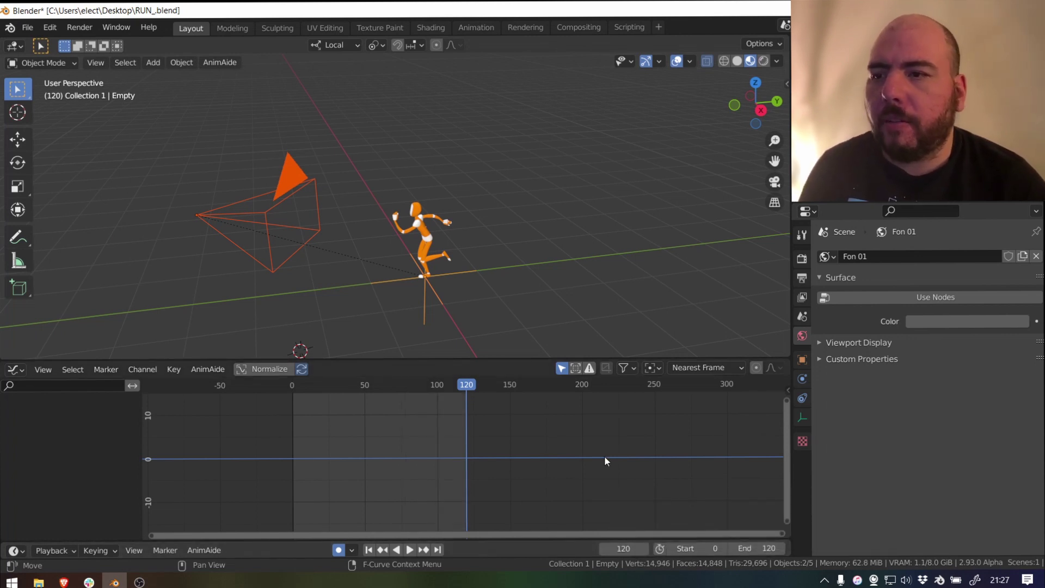
key(space)
Step: Watch the run through the camera, stop playback and scrub the motion
middle_drag(365, 221, 521, 208)
key(KP_0)
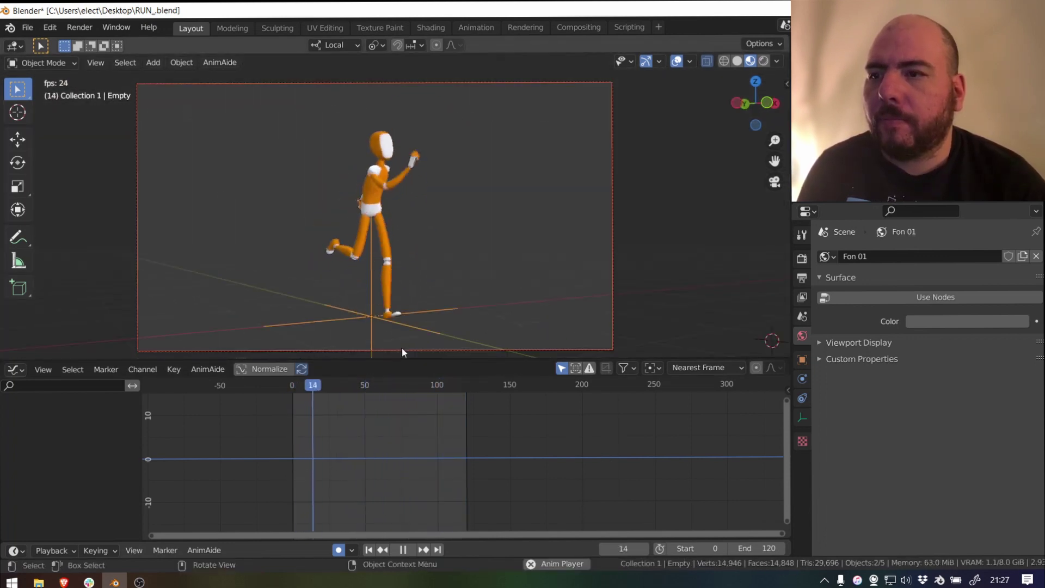
key(space)
drag(456, 394, 320, 405)
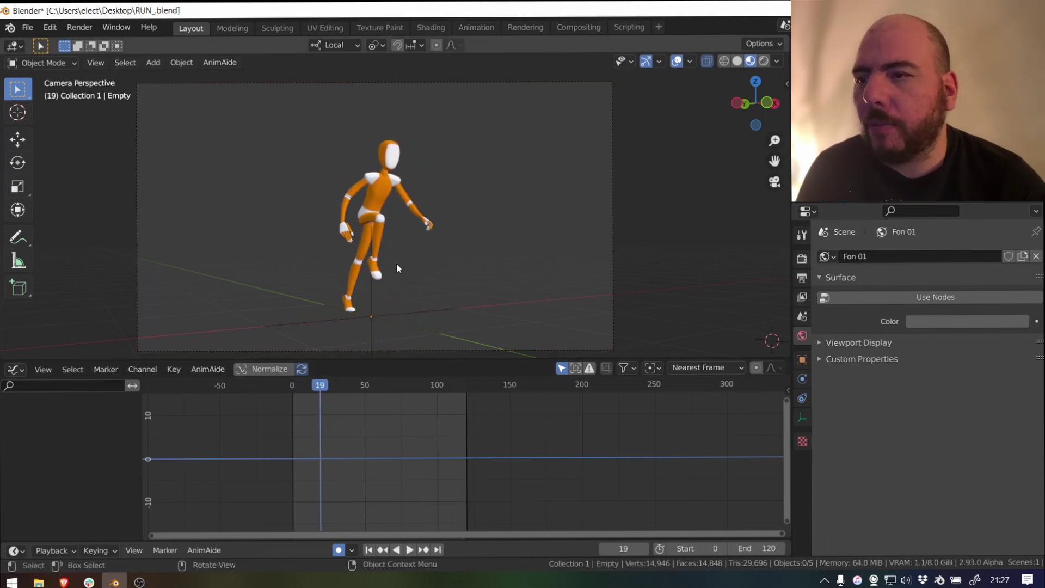
Step: Select the rig, enter Pose Mode, select all bones, and show only selected curve keyframes
click(380, 218)
click(424, 282)
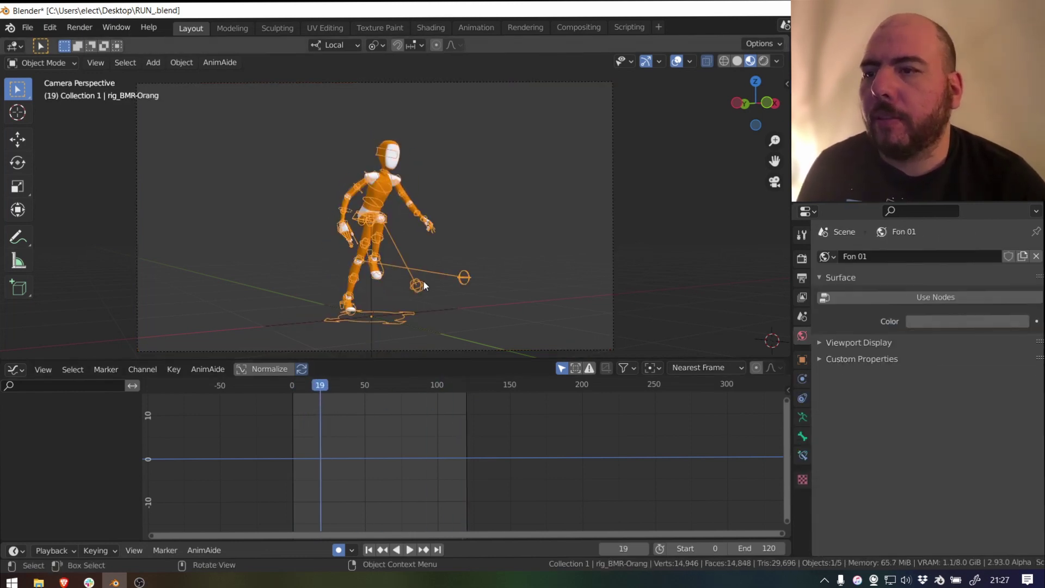
key(ctrl+Tab)
key(a)
ctrl+middle_drag(352, 433, 511, 430)
click(43, 369)
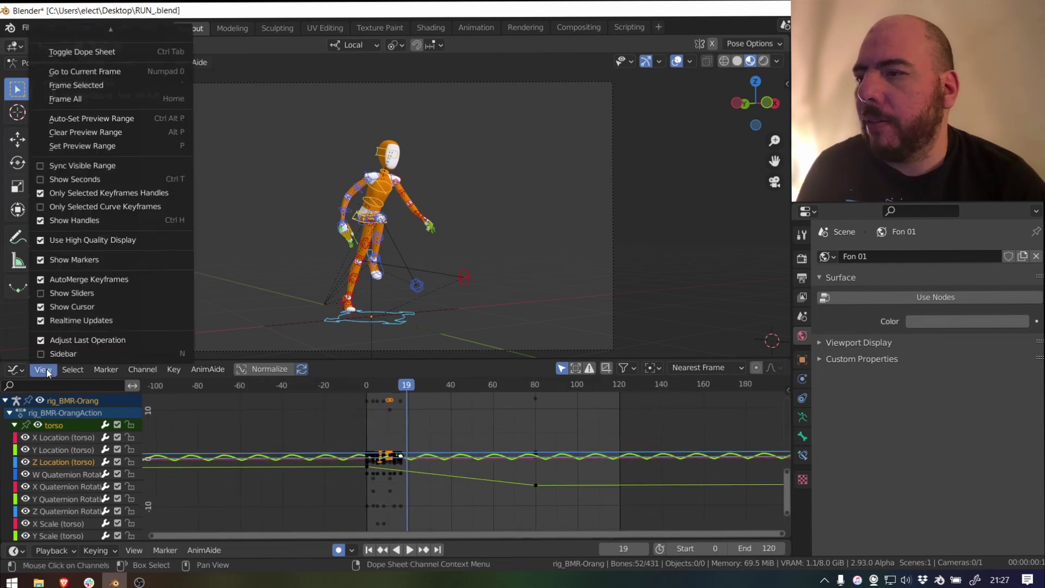
click(76, 209)
Step: Fit all curves with Home, zoom onto the first cycles, and go to frame 16
ctrl+middle_drag(380, 469, 381, 443)
key(Home)
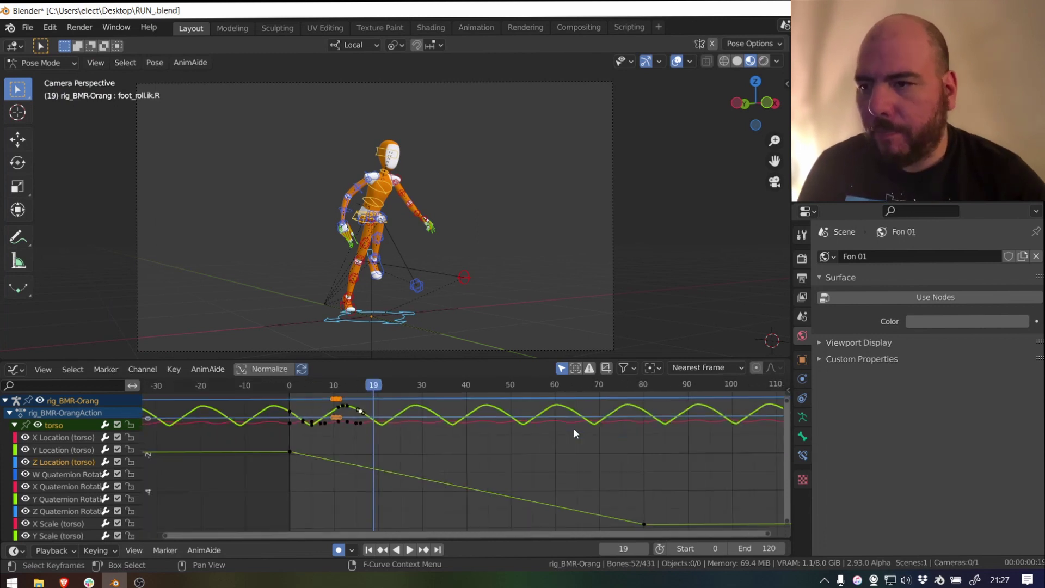
ctrl+middle_drag(529, 516, 442, 454)
drag(475, 391, 486, 404)
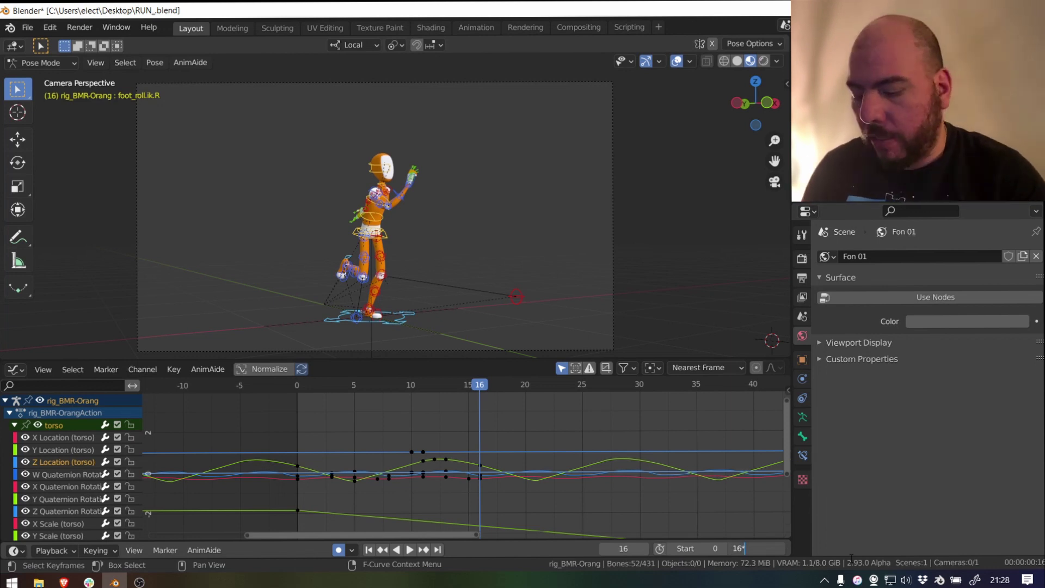
Step: Set the end frame to 128 (16*8, eight strides) and scrub toward the end
key(Return)
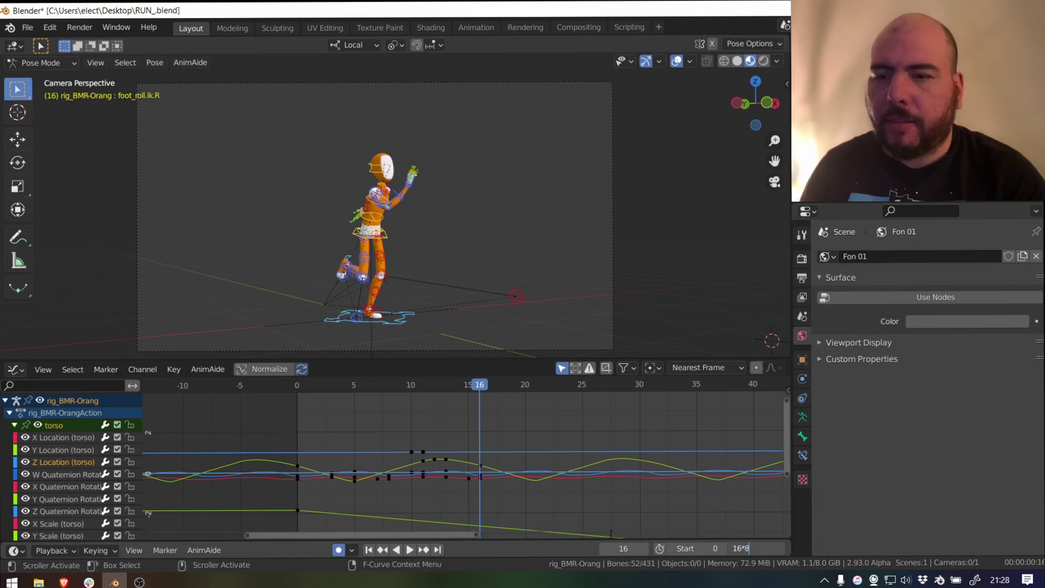
key(Return)
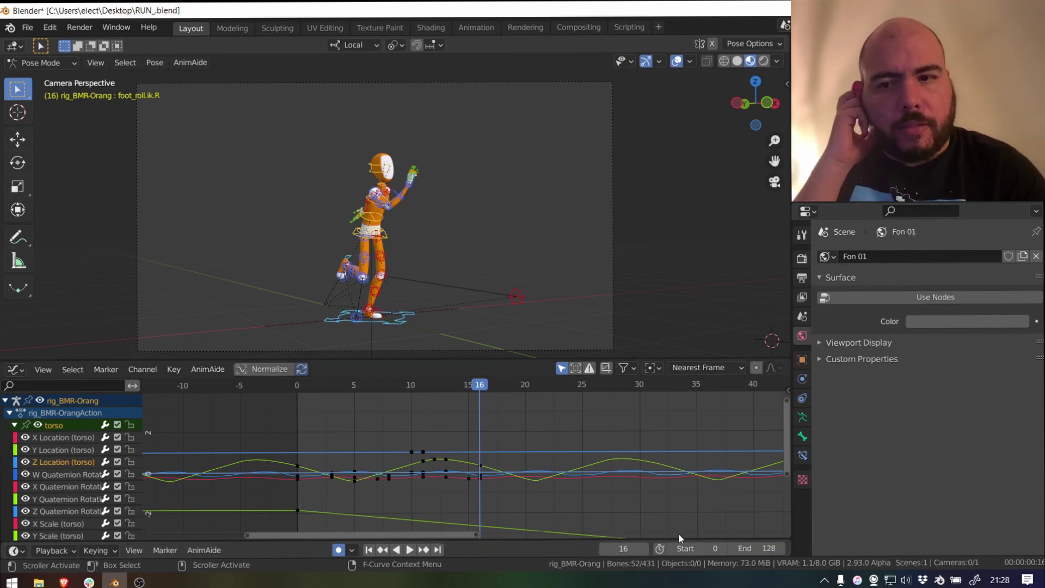
scroll(594, 462, down, 4)
scroll(490, 476, down, 4)
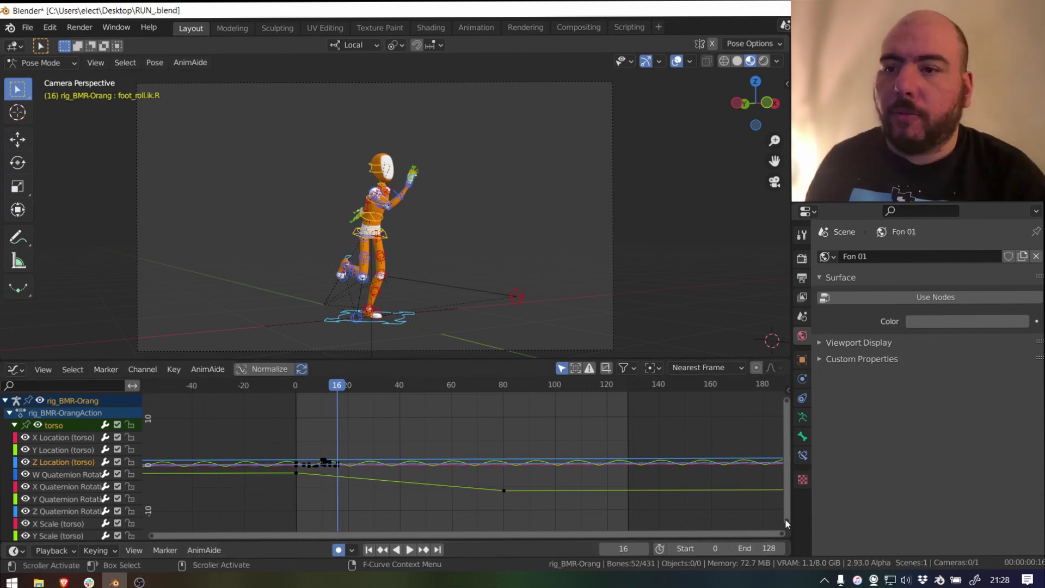
drag(589, 391, 609, 391)
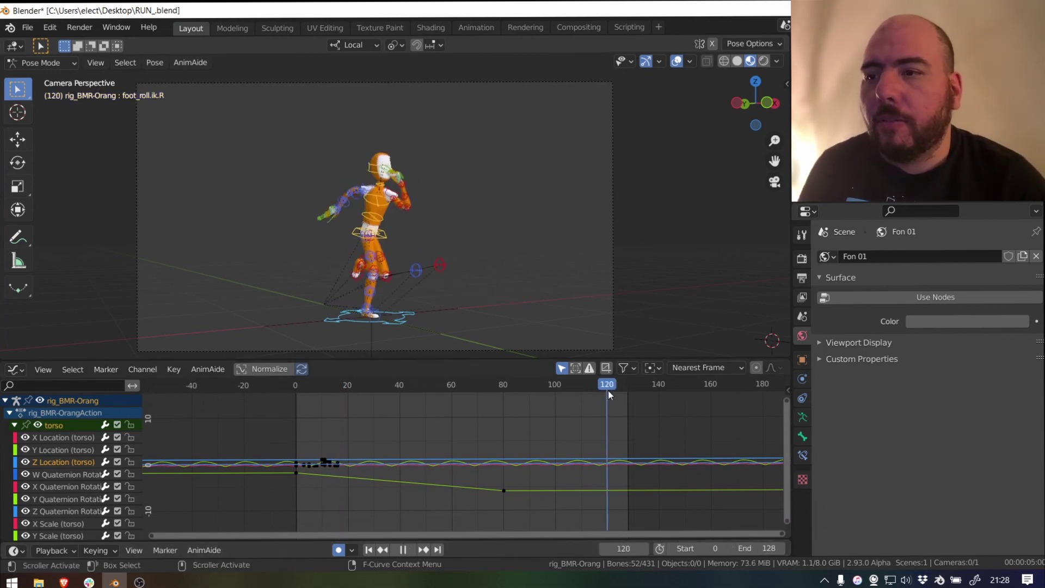
Step: Play and check frames 121 to 129 around the end of the animation
key(space)
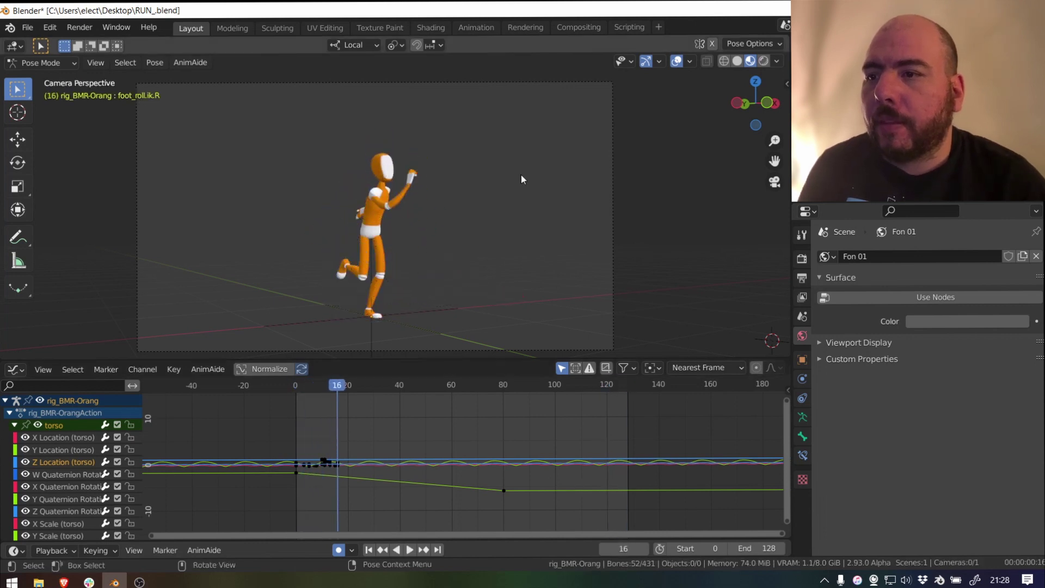
click(610, 389)
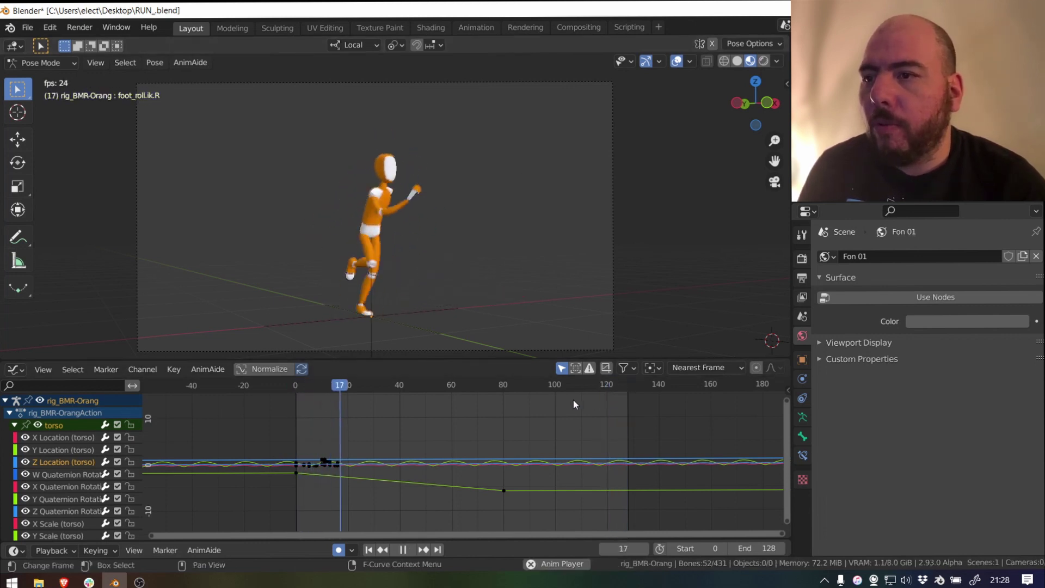
key(space)
click(619, 388)
drag(619, 387, 630, 391)
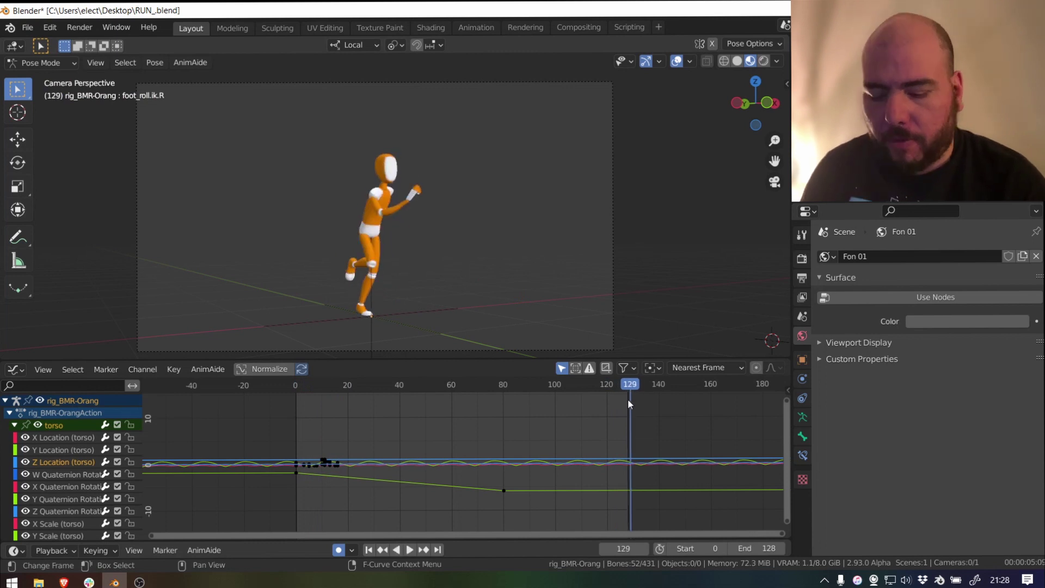
key(Down)
key(Up)
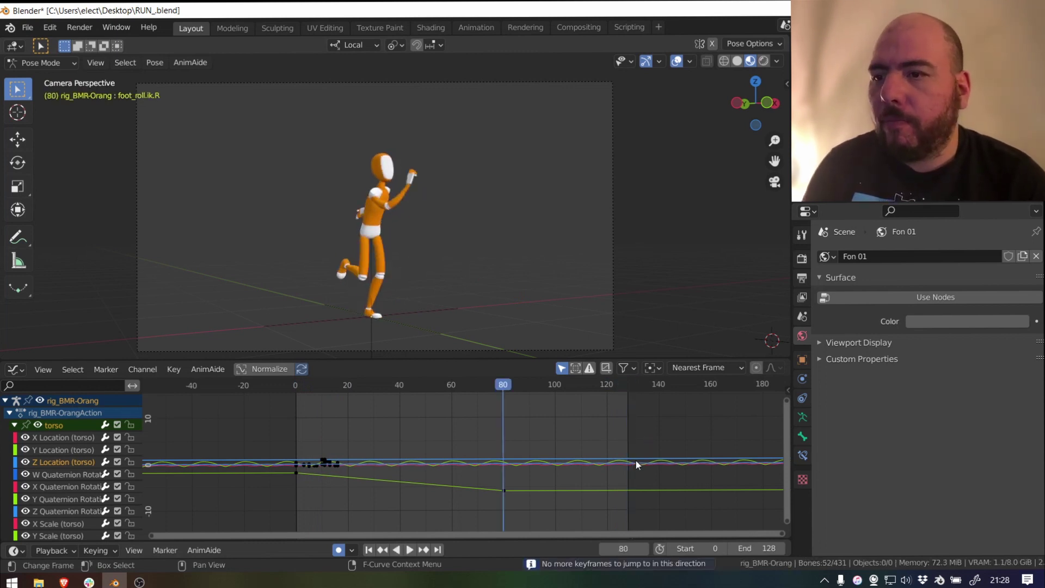
click(629, 393)
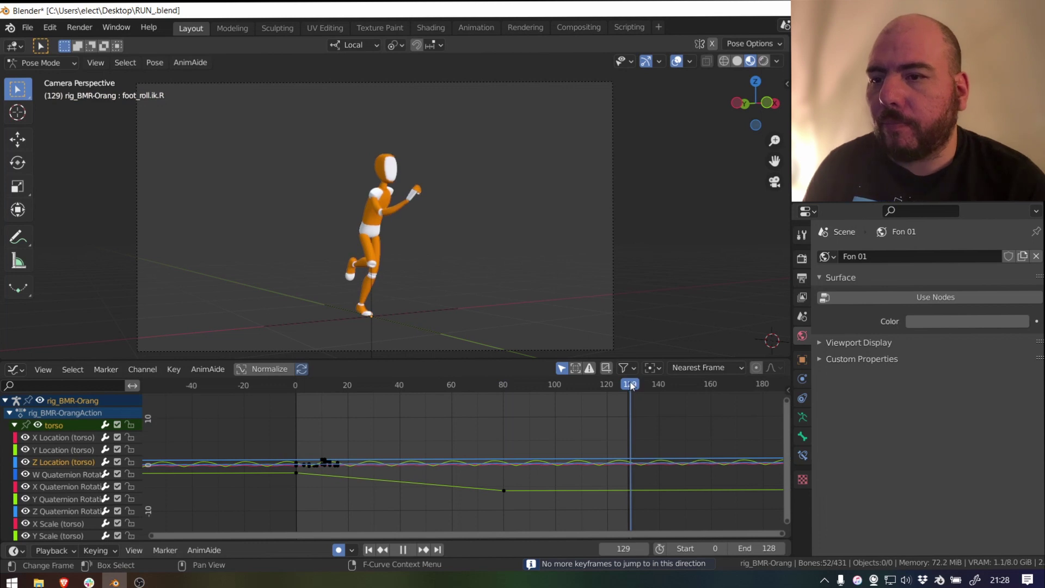
key(space)
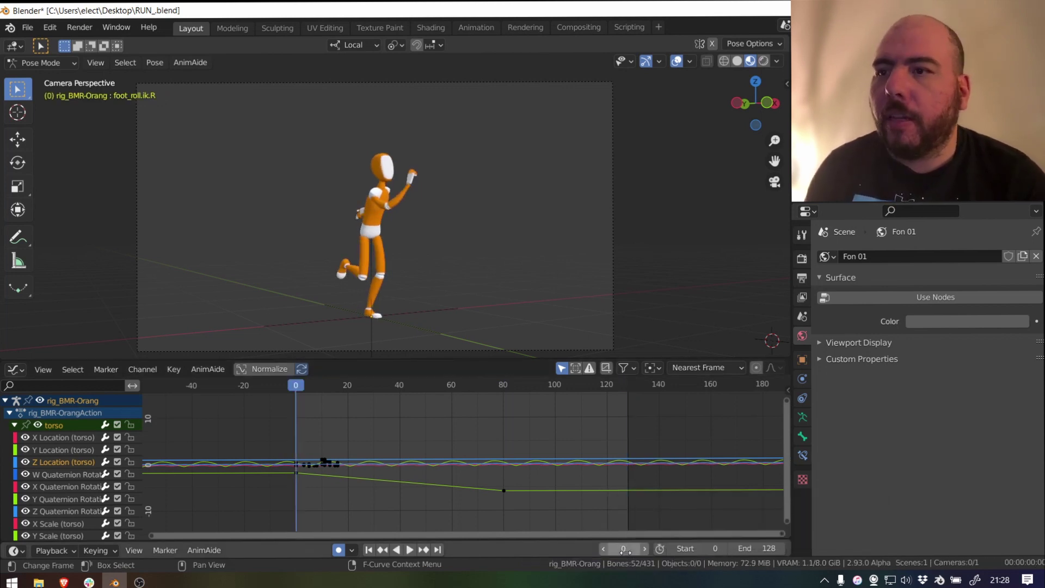
Step: Raise the start frame from 0 to 1 and play the run from there
click(723, 551)
key(space)
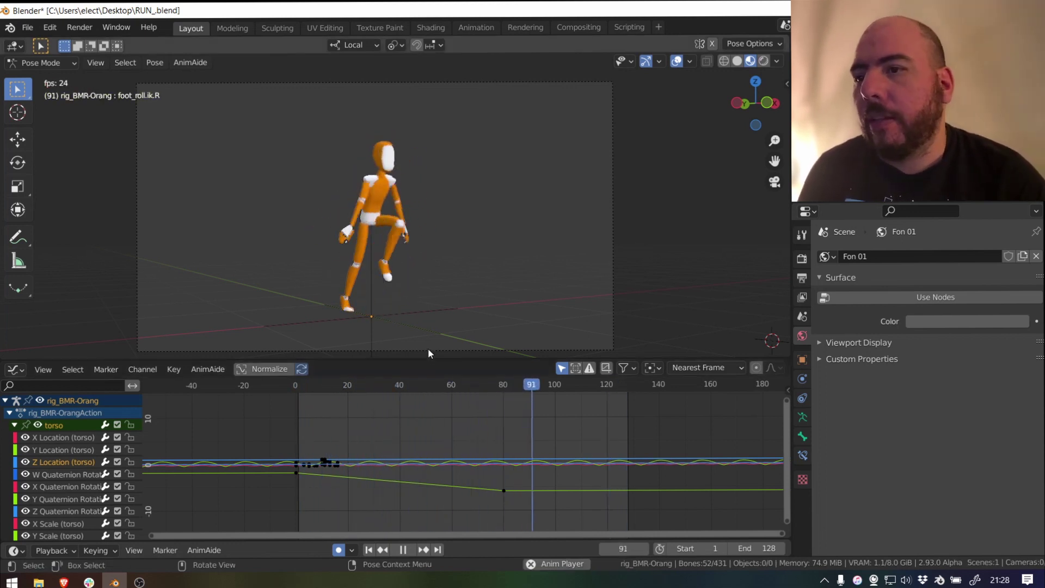
key(space)
Step: Return to Object Mode and set the current frame to 0
click(439, 308)
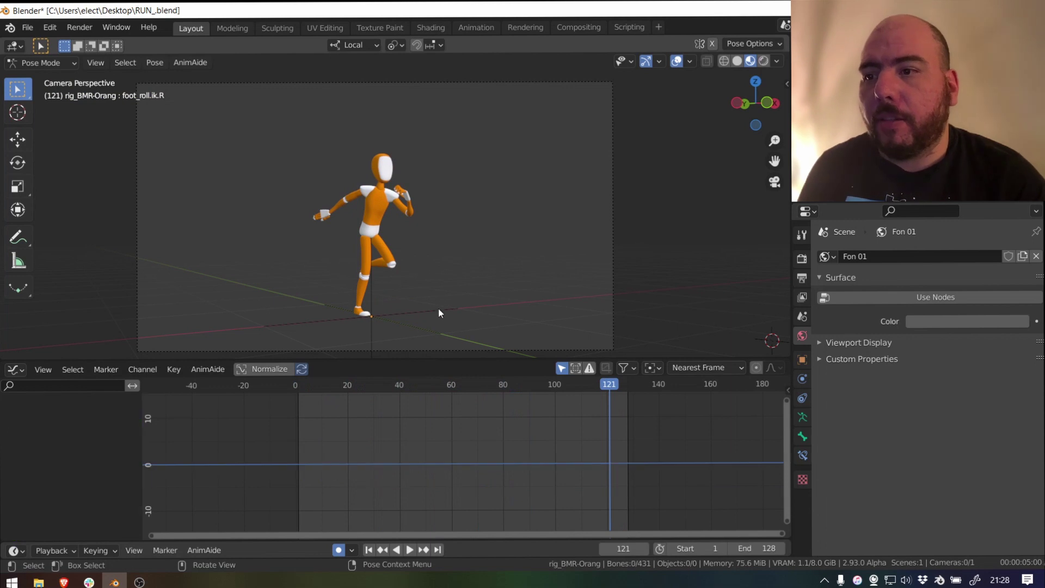
key(ctrl+Tab)
click(396, 308)
key(space)
click(299, 391)
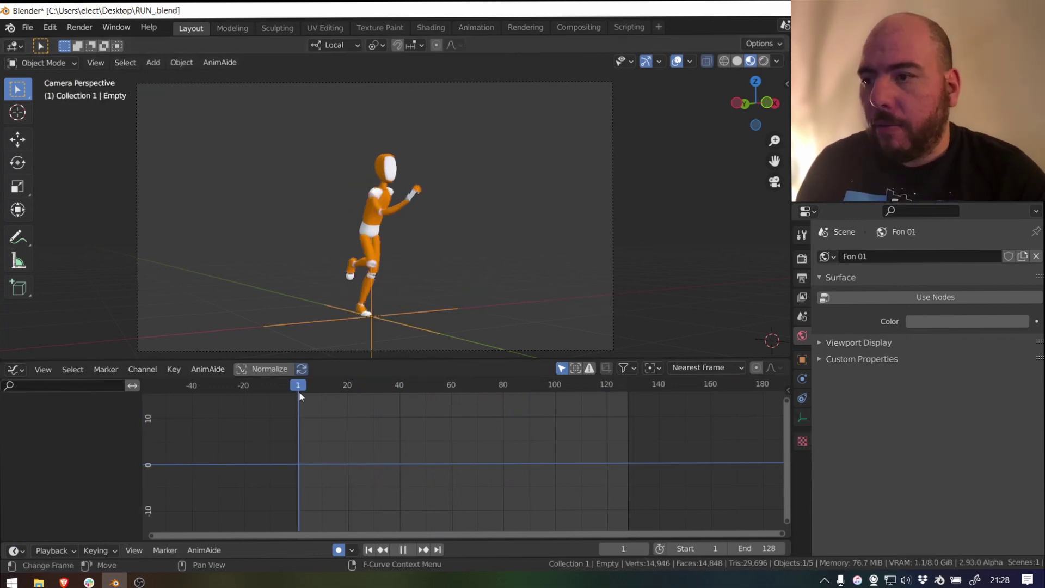
drag(299, 397, 295, 396)
key(space)
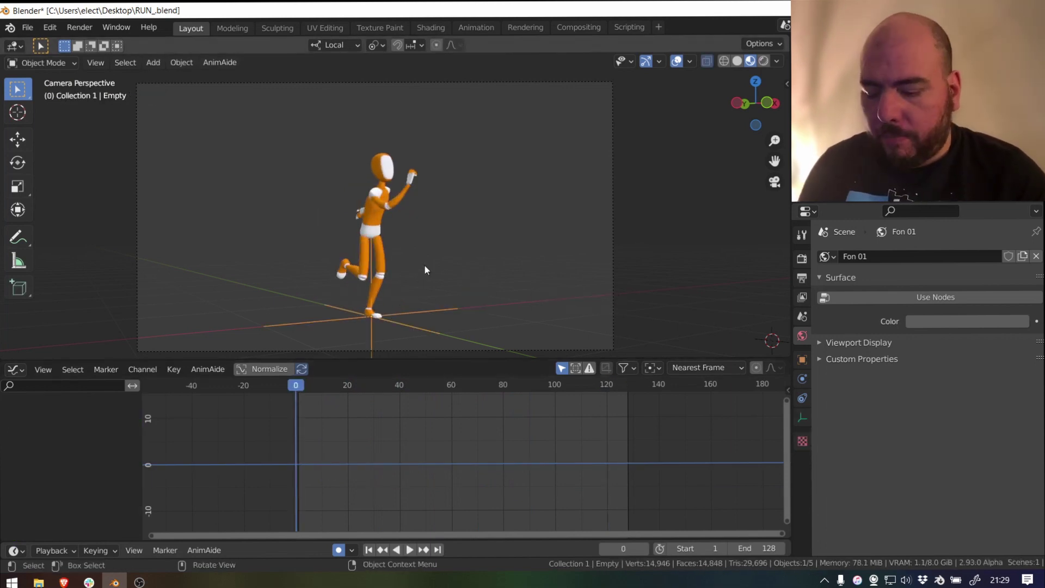
Step: Keyframe the Empty's 0° rotation from the sidebar Item tab
key(i)
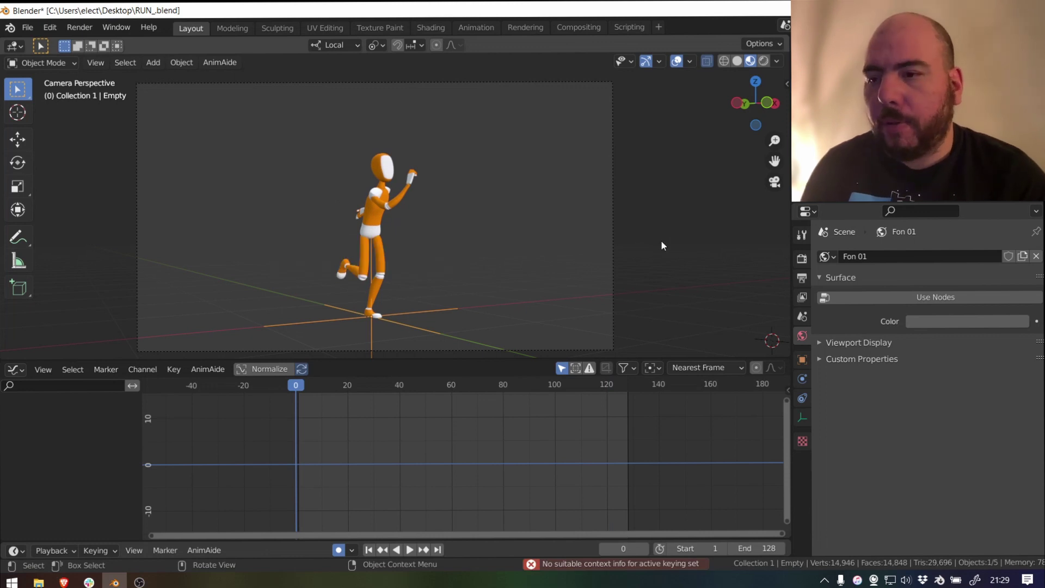
click(96, 551)
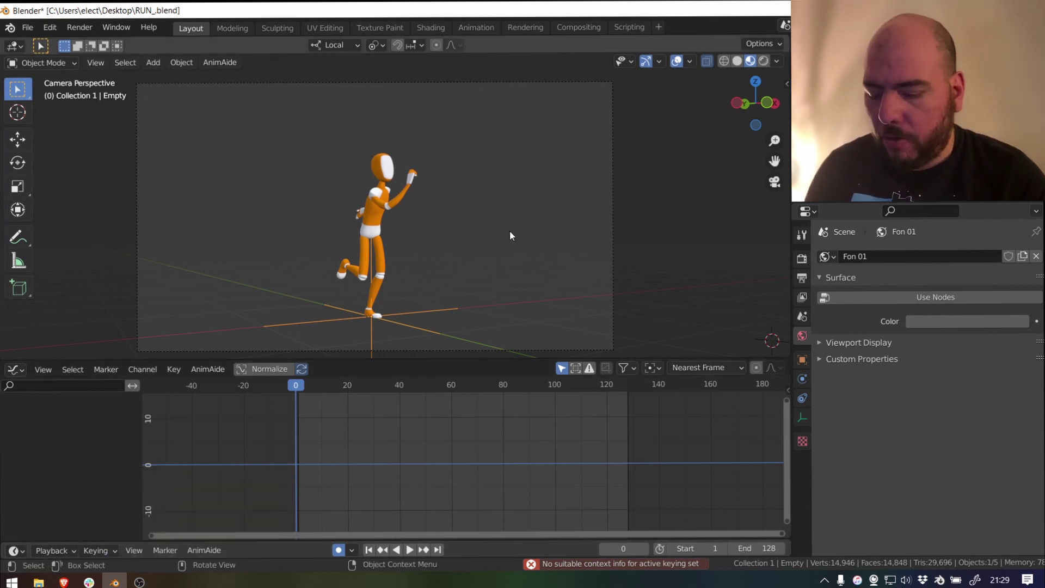
key(n)
click(783, 82)
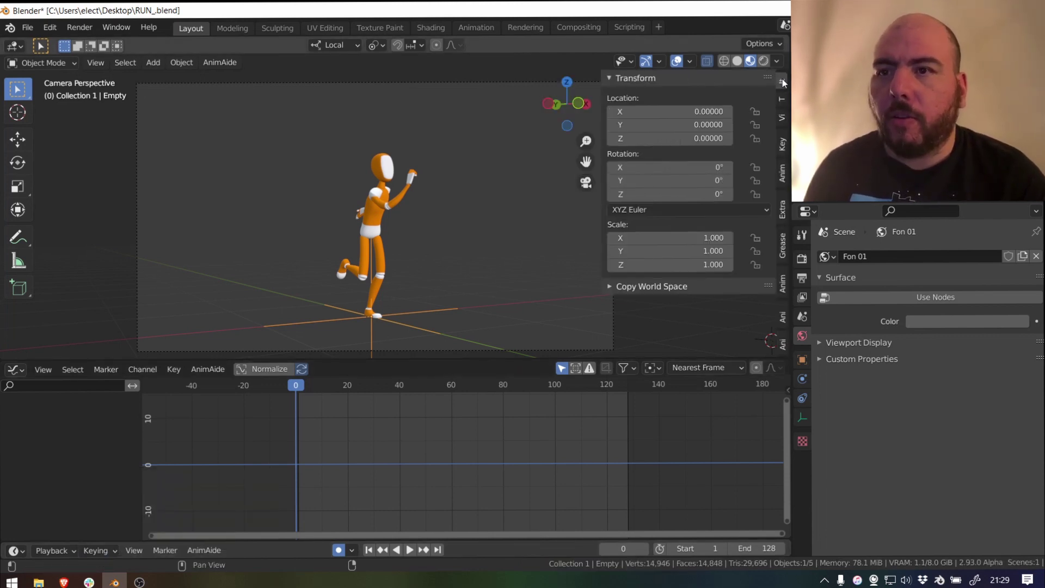
drag(601, 94, 616, 94)
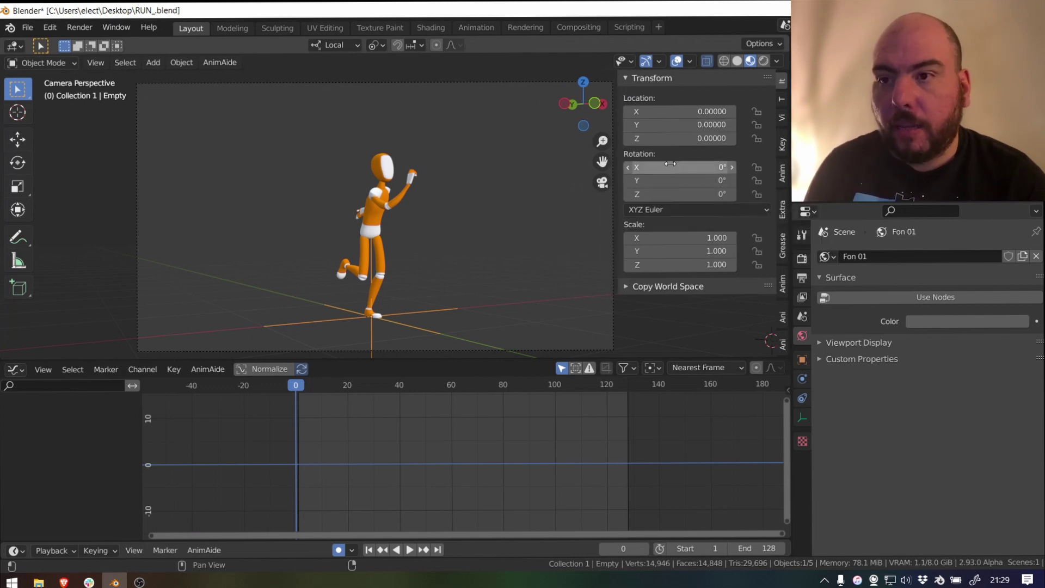
key(i)
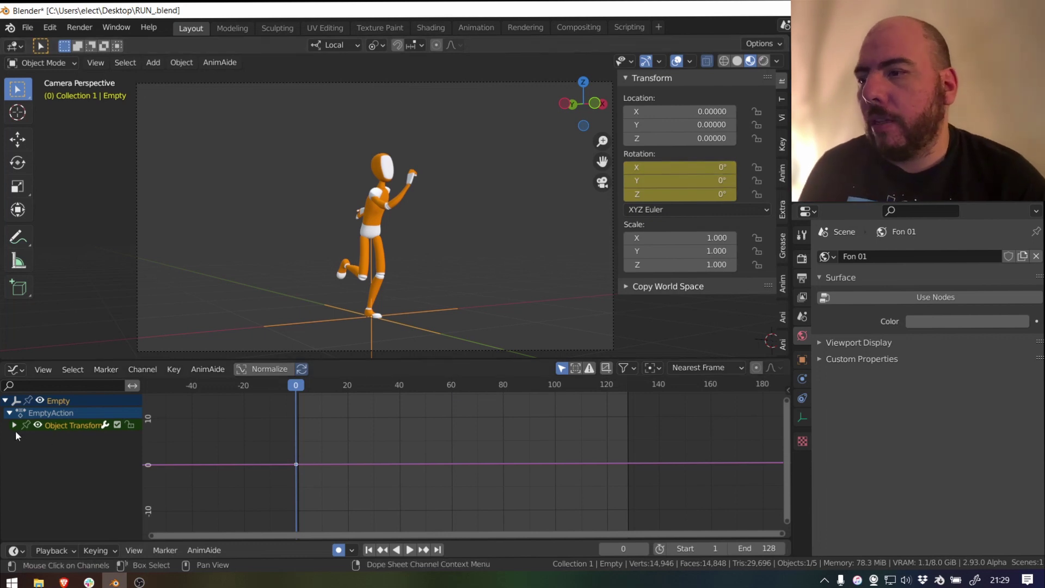
Step: Adjust the Empty's Z rotation, move to frame 128, and rescale the rotation curve view
mouse_move(676, 197)
mouse_down()
mouse_move(727, 195)
mouse_move(683, 196)
mouse_up()
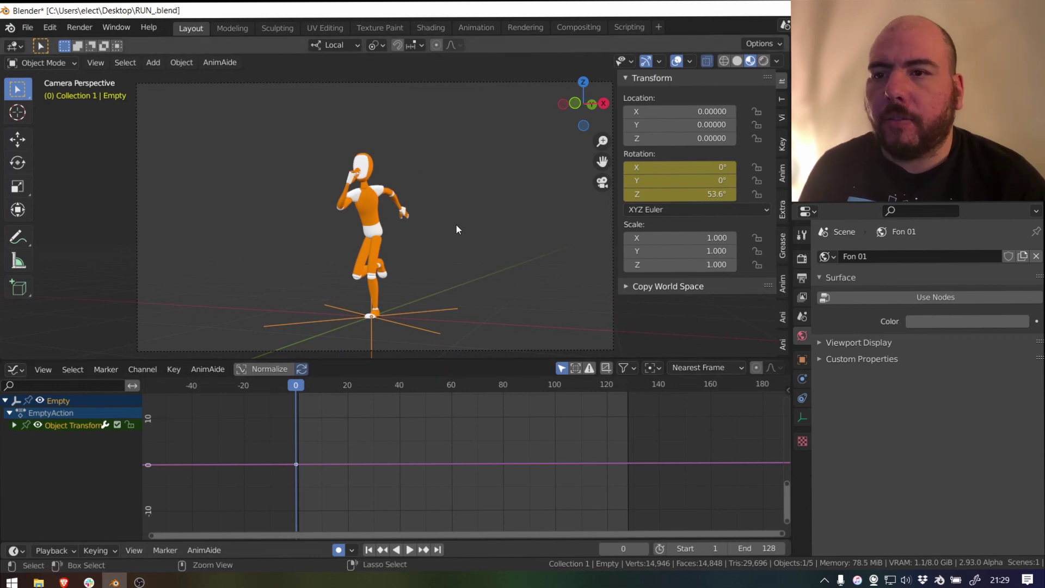
key(alt+r)
drag(612, 387, 629, 391)
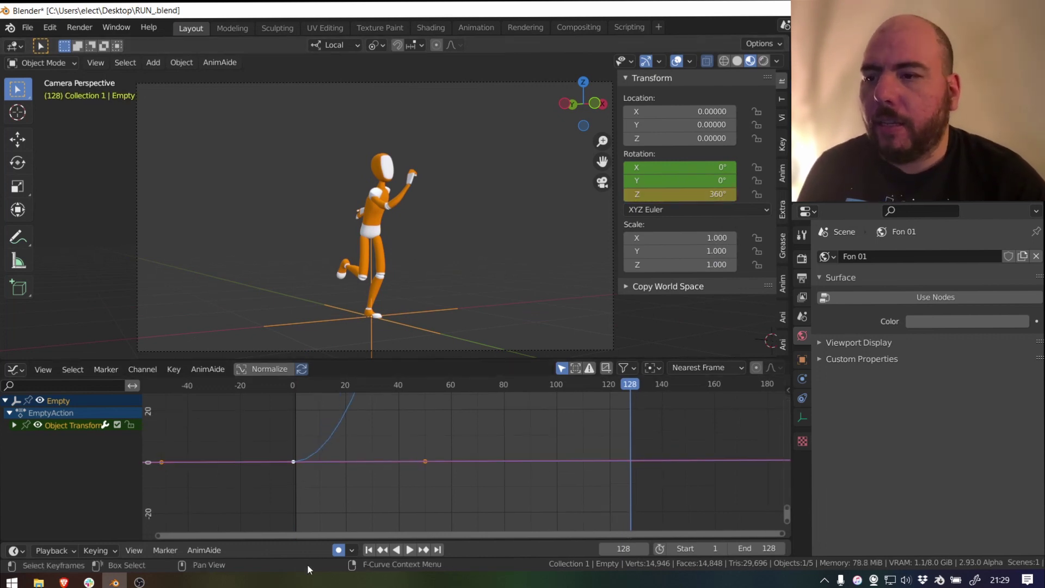
ctrl+middle_drag(449, 443, 477, 463)
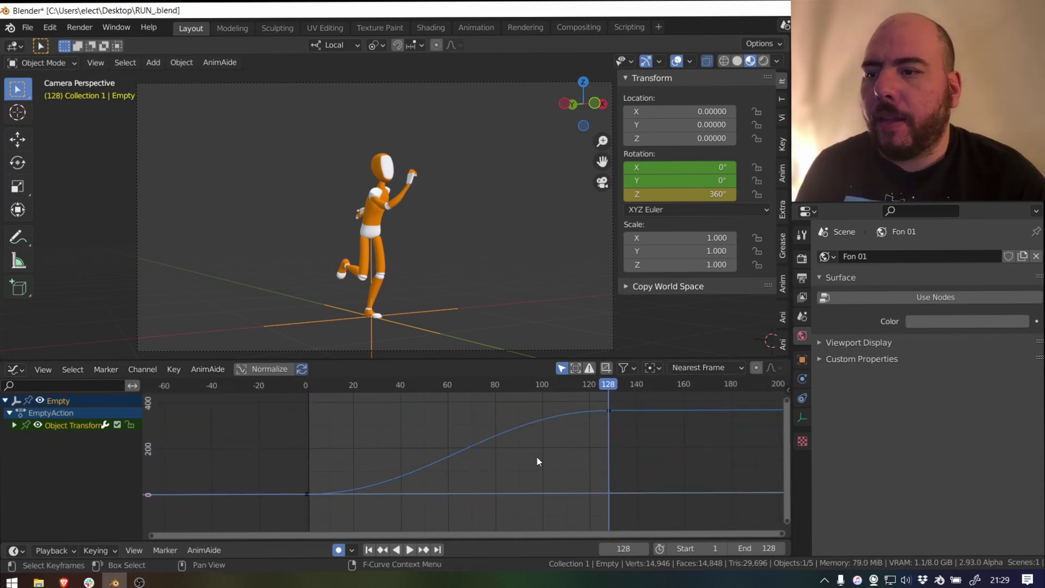
Step: Give the rotation keys Vector handles and Linear interpolation, then play the spin
key(v)
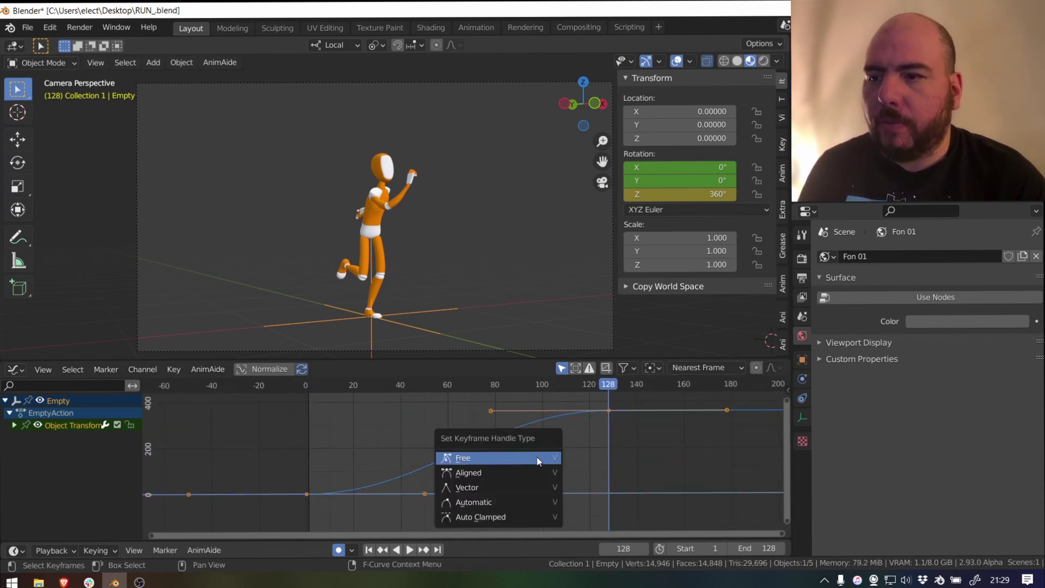
click(532, 487)
key(t)
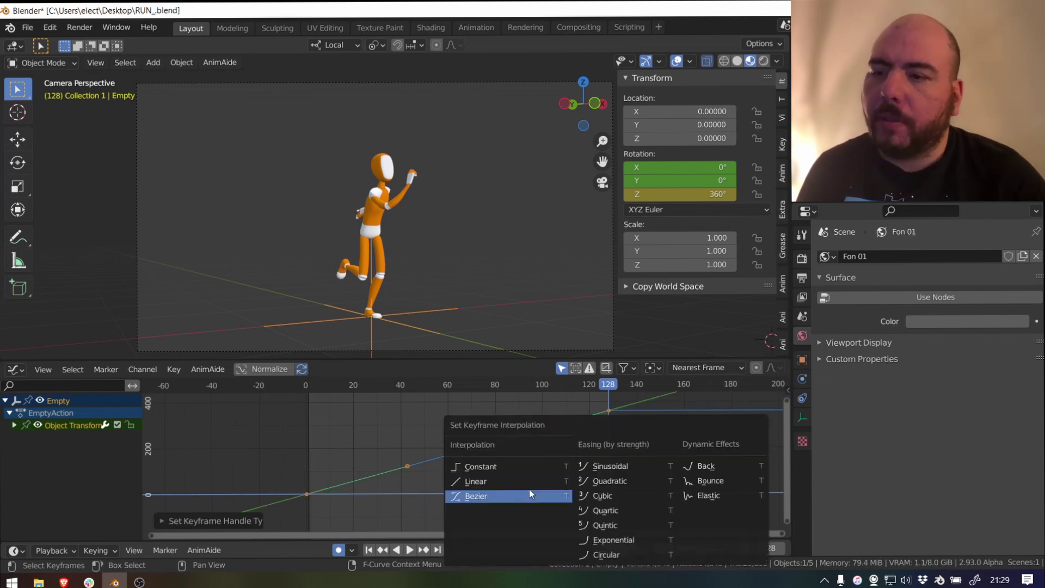
click(474, 481)
click(365, 452)
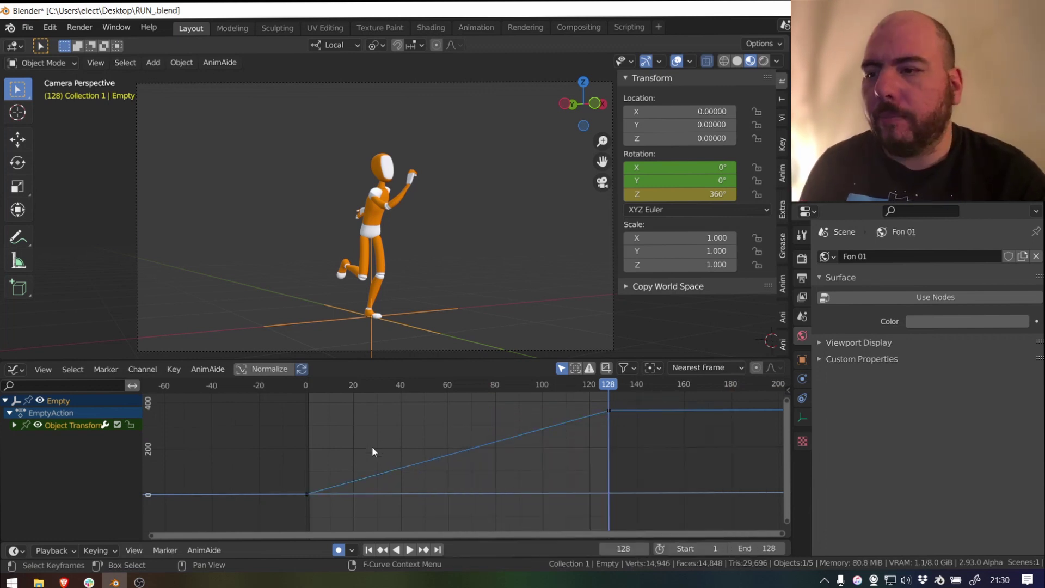
key(space)
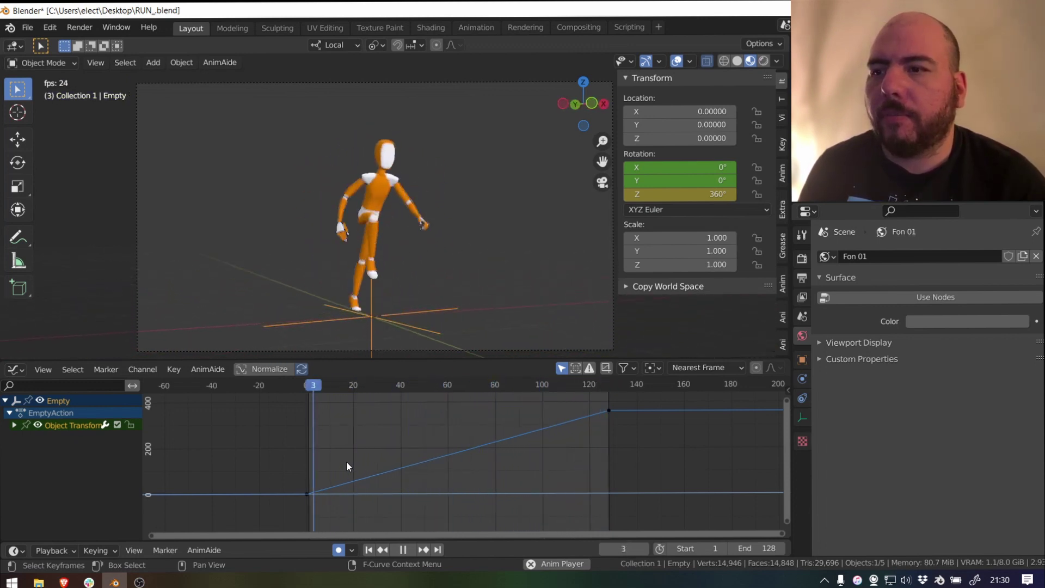
Step: Orbit out of the camera view to watch it circle the runner, then stop playback
middle_drag(327, 305, 387, 304)
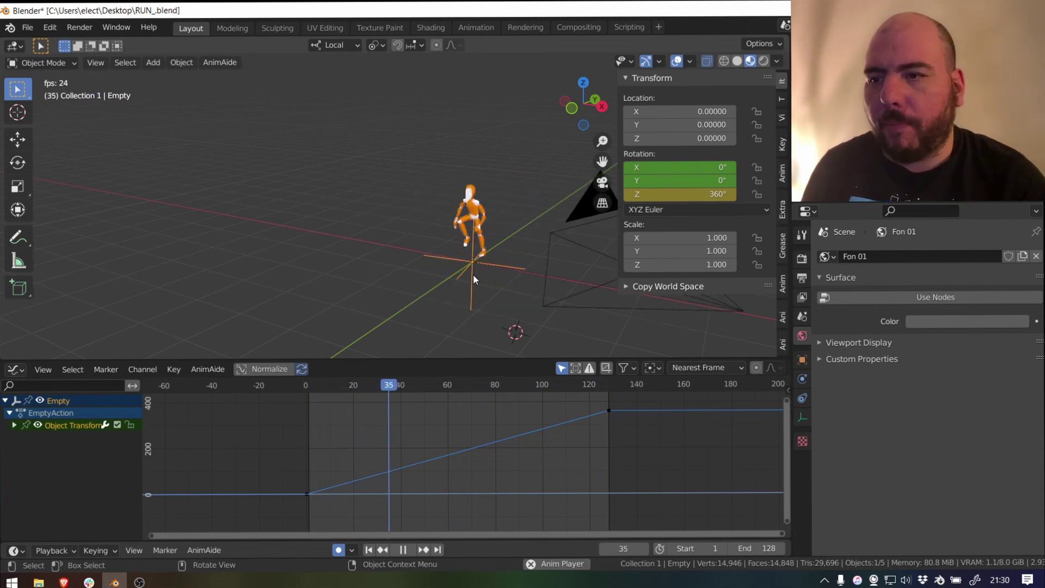
key(Escape)
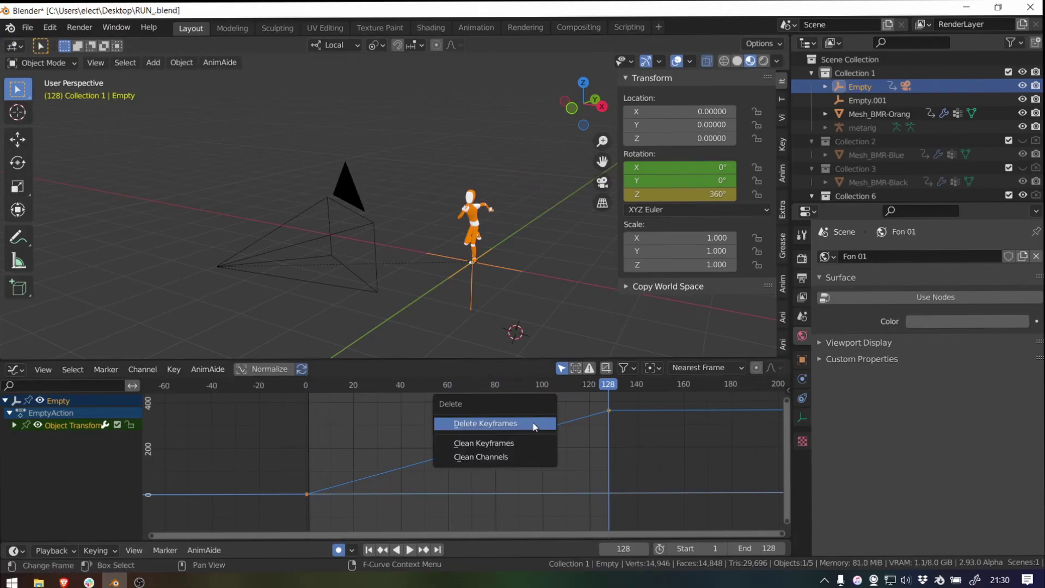
Step: Delete the Empty's rotation keyframes and clear the camera's parent
click(533, 423)
click(360, 225)
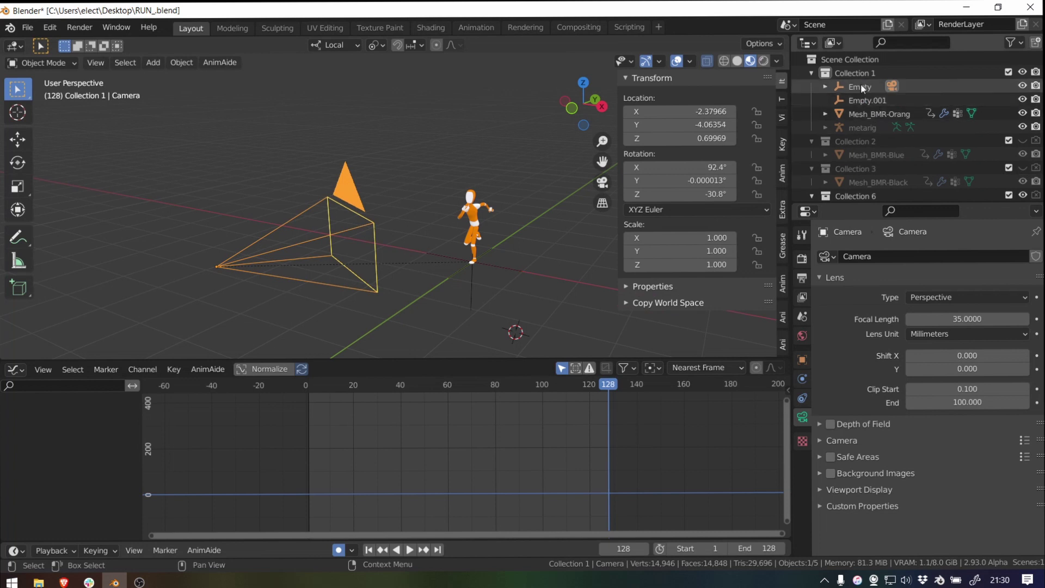
click(825, 87)
click(863, 100)
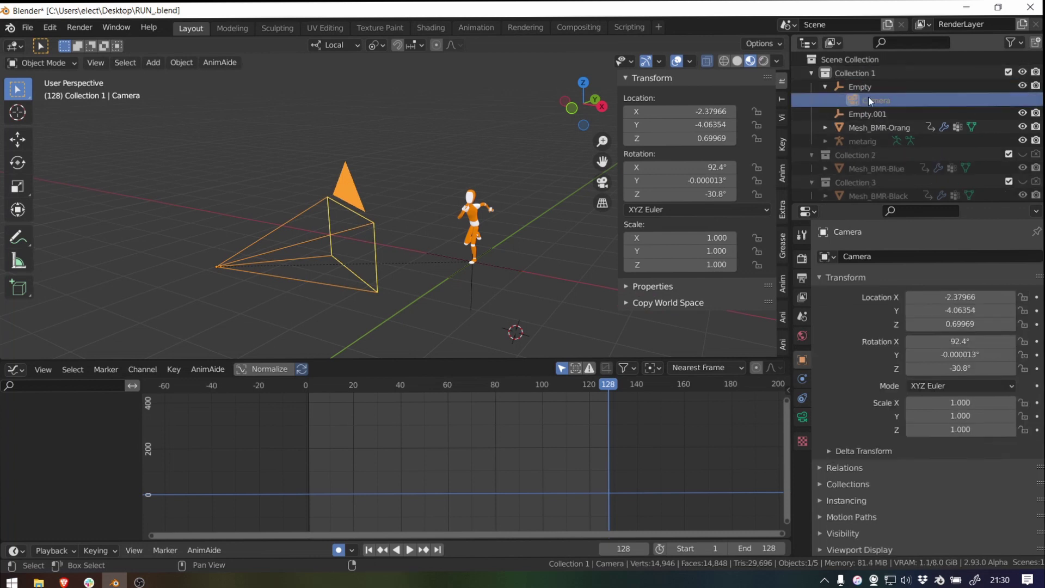
key(alt+p)
click(439, 73)
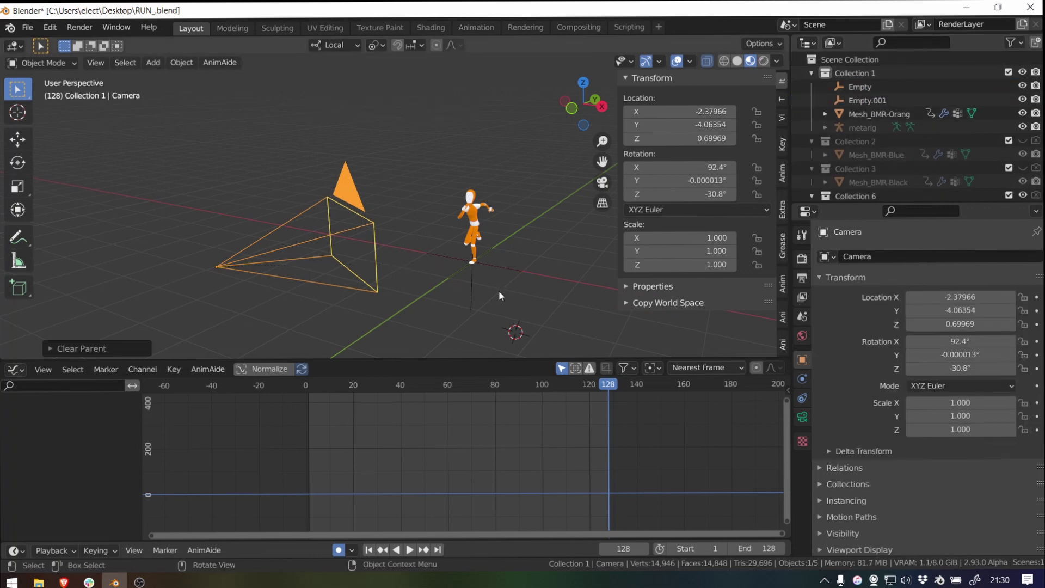
Step: Delete the Empty and look through the reselected camera
click(472, 299)
key(Delete)
click(331, 221)
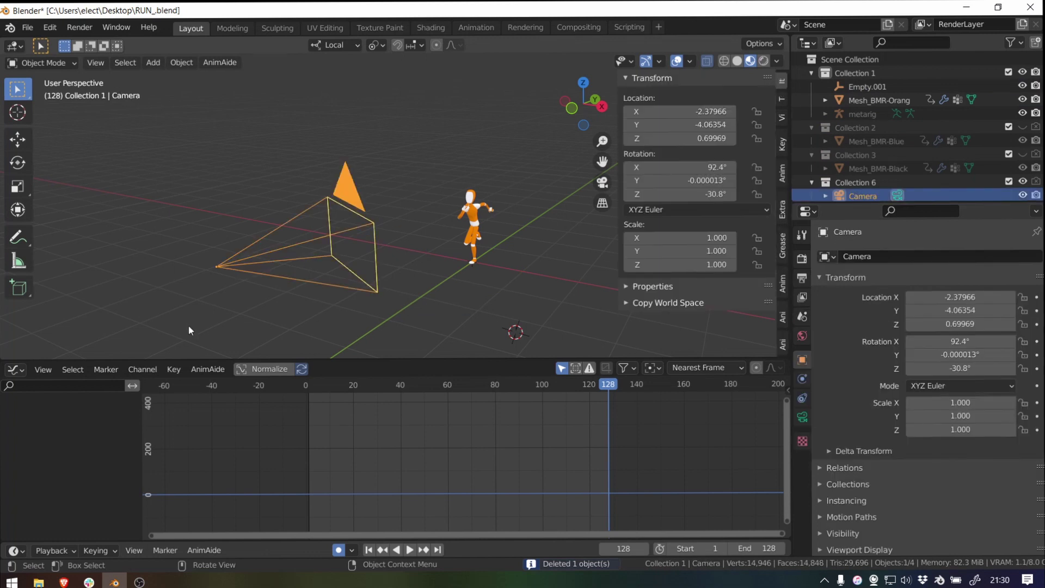
key(KP_0)
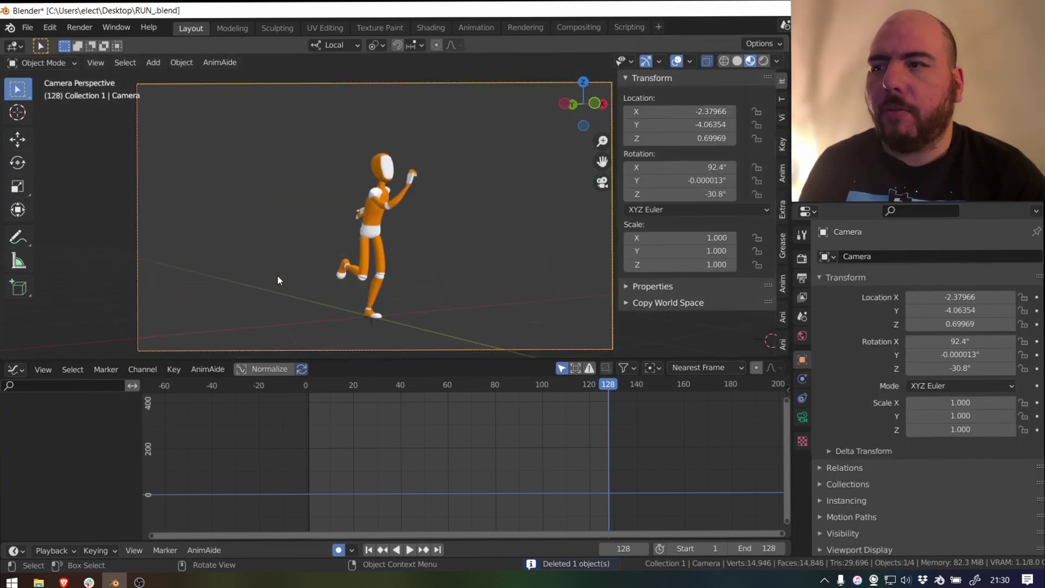
Step: Enable the Turnaround Camera add-on via a 'turn' search and show its sidebar panel
click(52, 28)
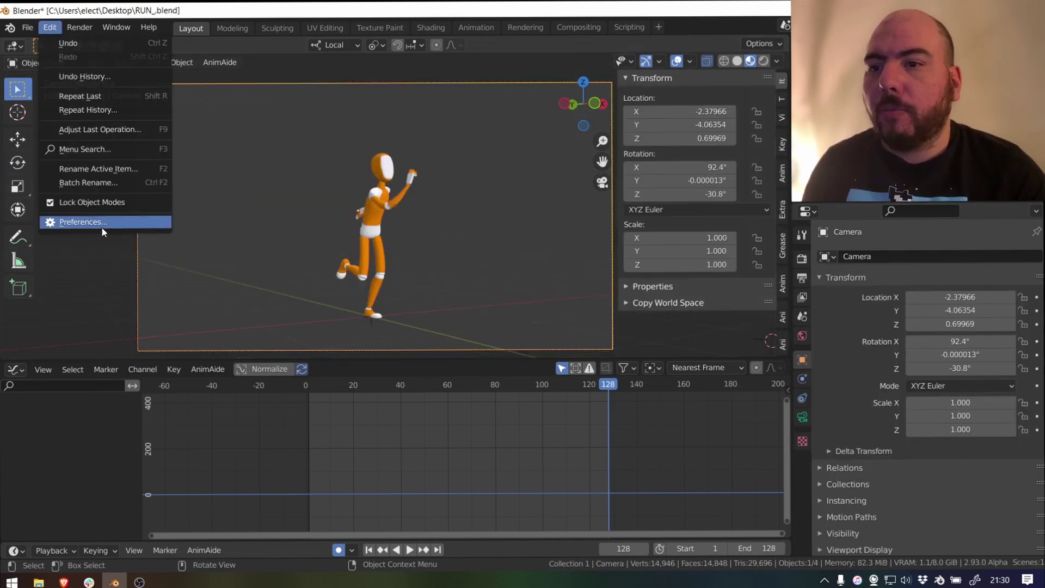
click(102, 227)
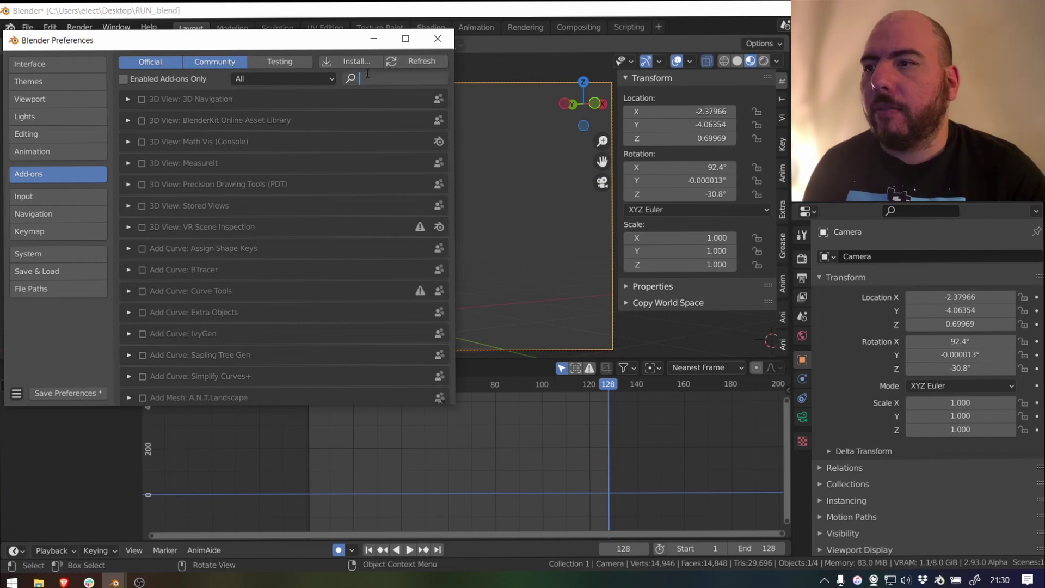
text(turn)
key(Return)
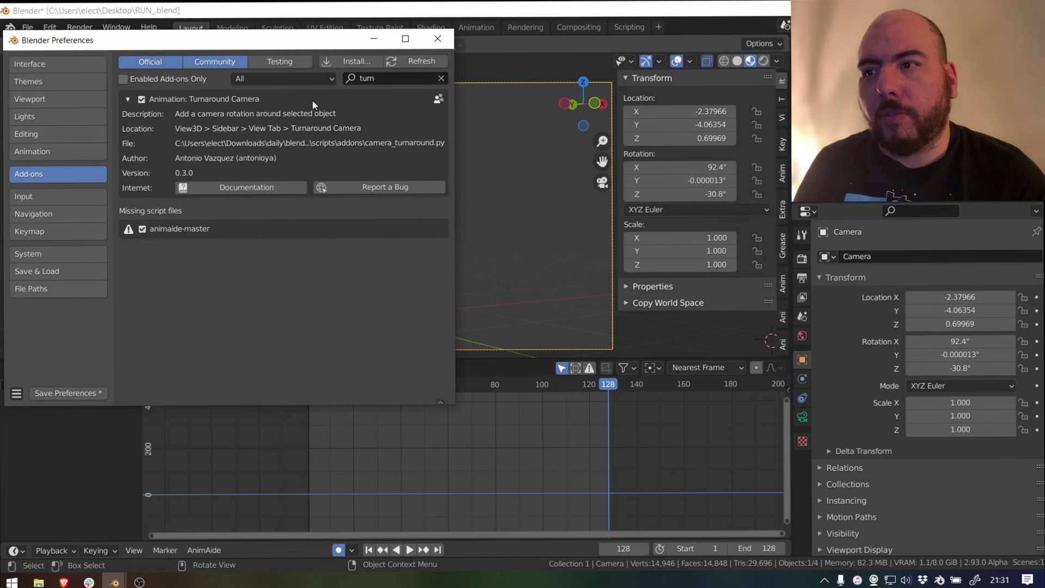
click(443, 39)
click(783, 345)
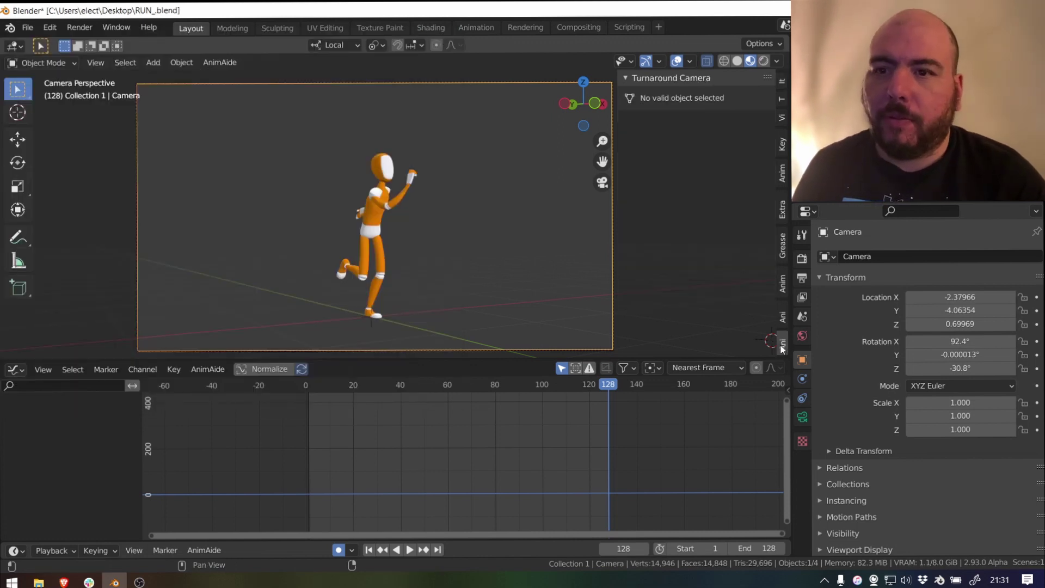
Step: Deselect the camera and select the character's rig instead of its mesh
click(616, 161)
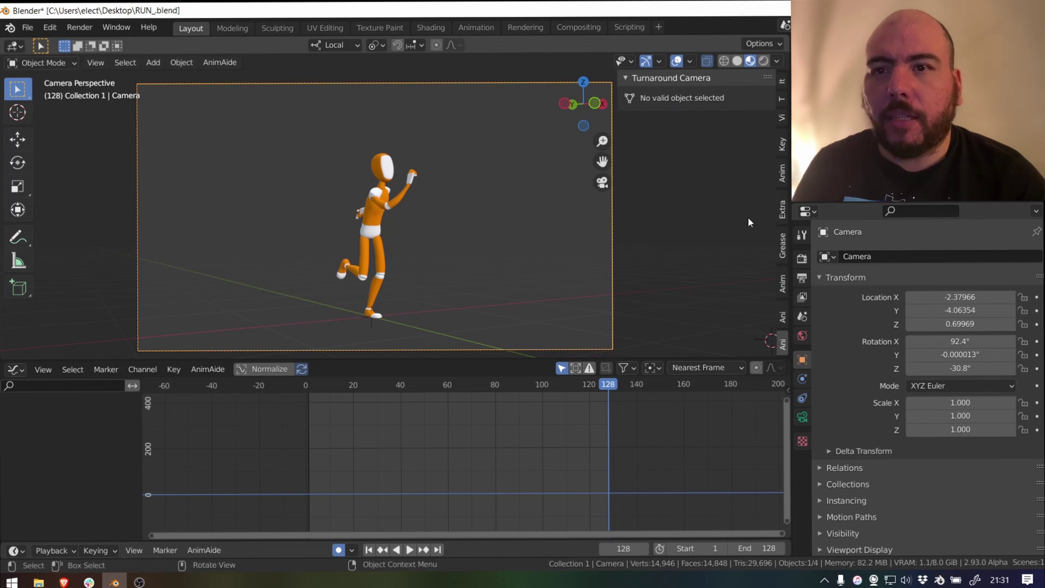
click(580, 243)
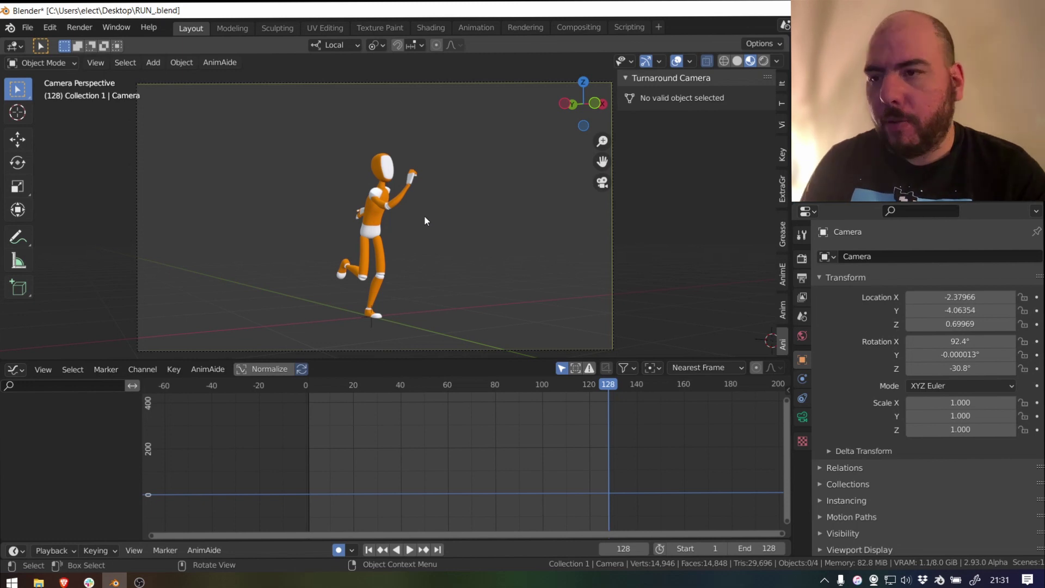
click(369, 267)
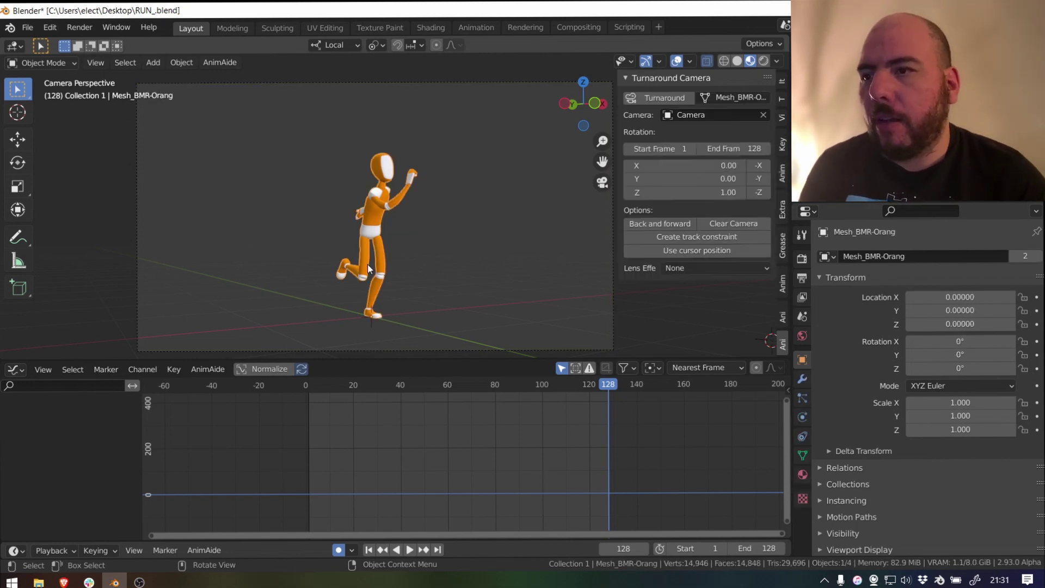
click(394, 290)
Step: Pick the rig's root bone in Pose Mode, then return to Object Mode with the rig selected
key(ctrl+Tab)
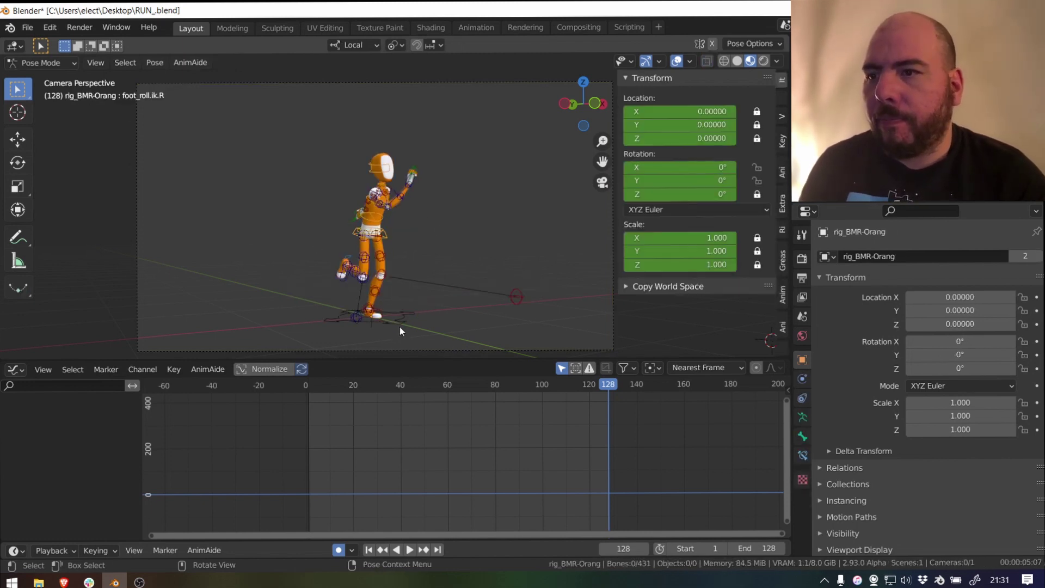
click(400, 327)
key(ctrl+Tab)
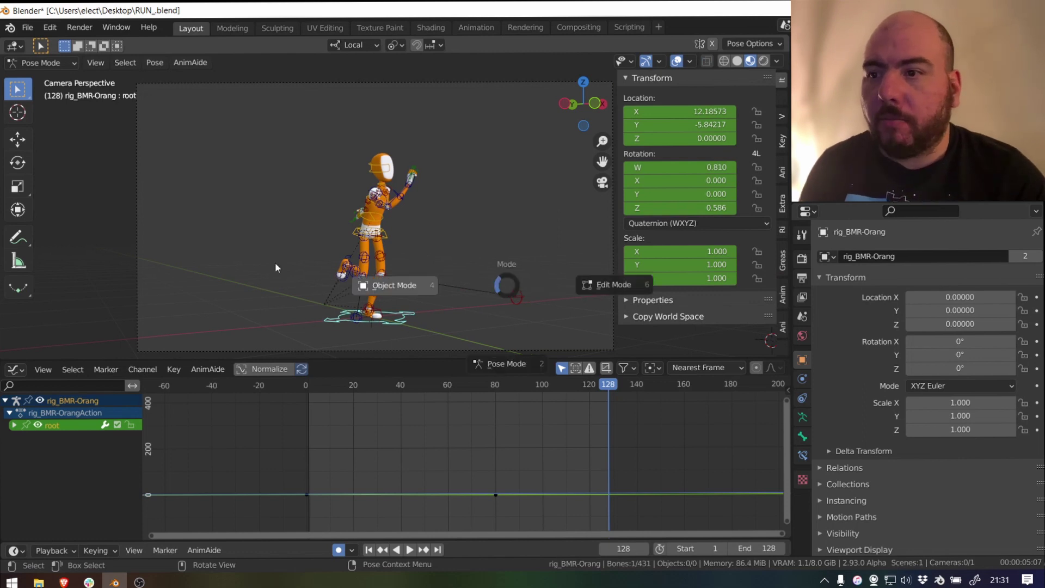
click(276, 262)
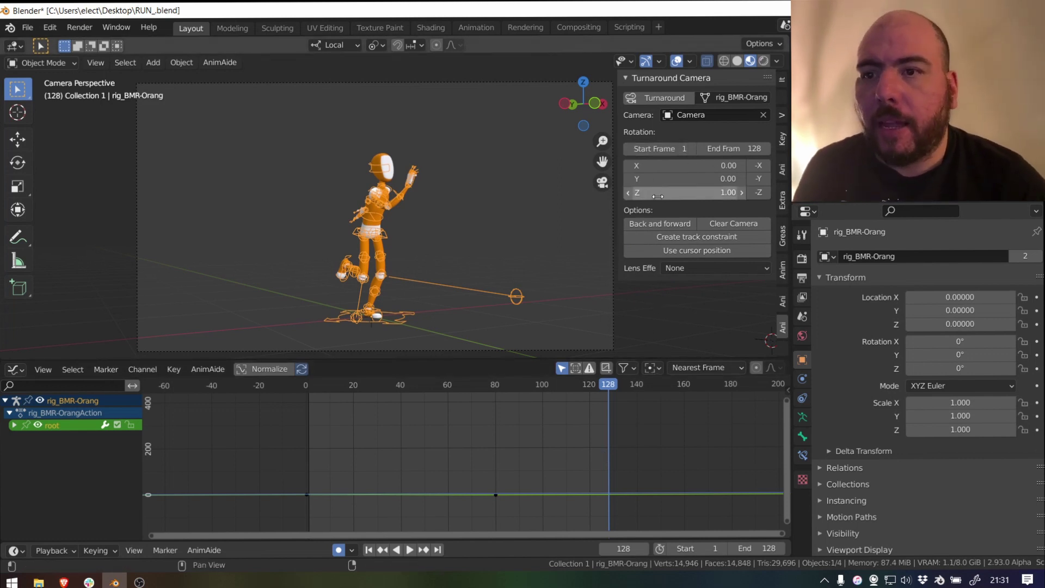
Step: Generate the Turnaround camera setup around the rig and preview the orbit playback
click(654, 96)
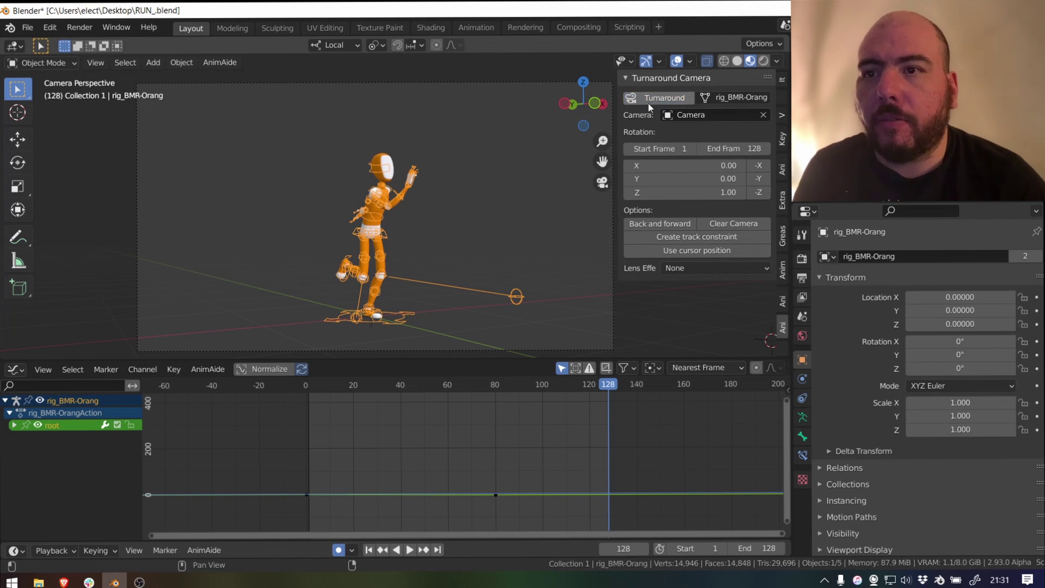
key(space)
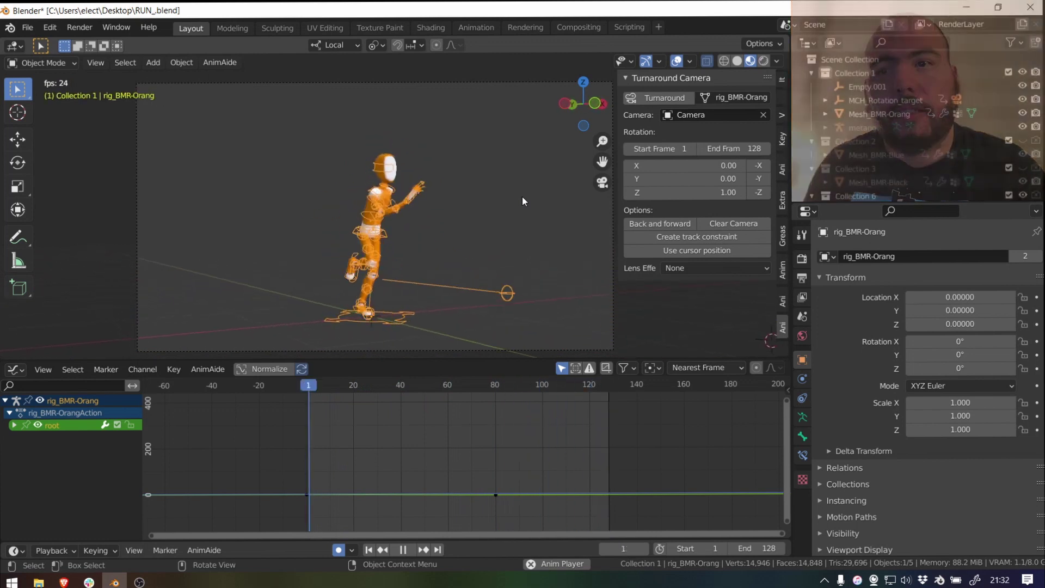
key(space)
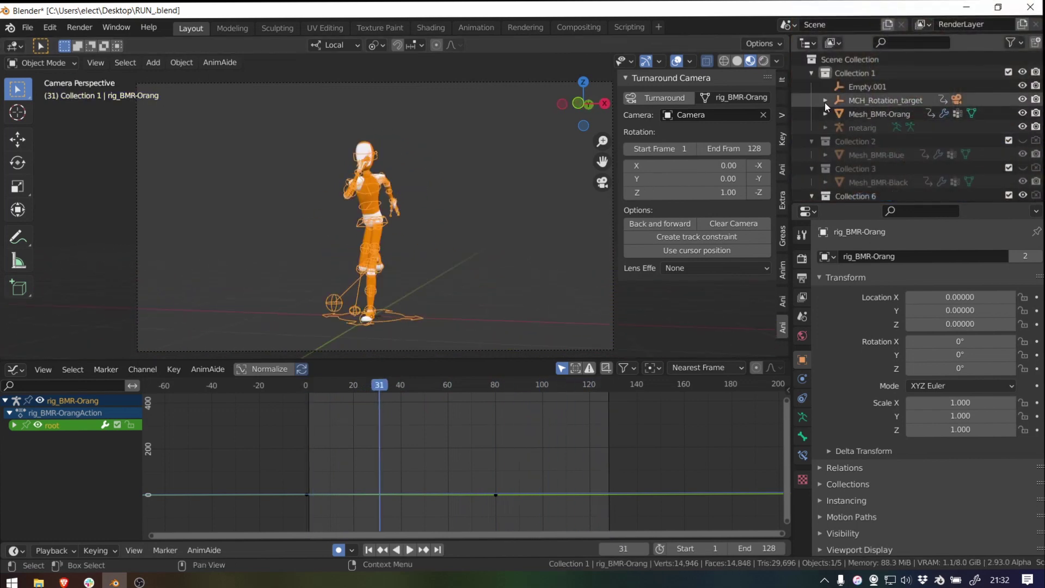
Step: Give MCH_Rotation_target's Z rotation keys Vector handles for a linear frame 1–128 spin, then play it
click(858, 100)
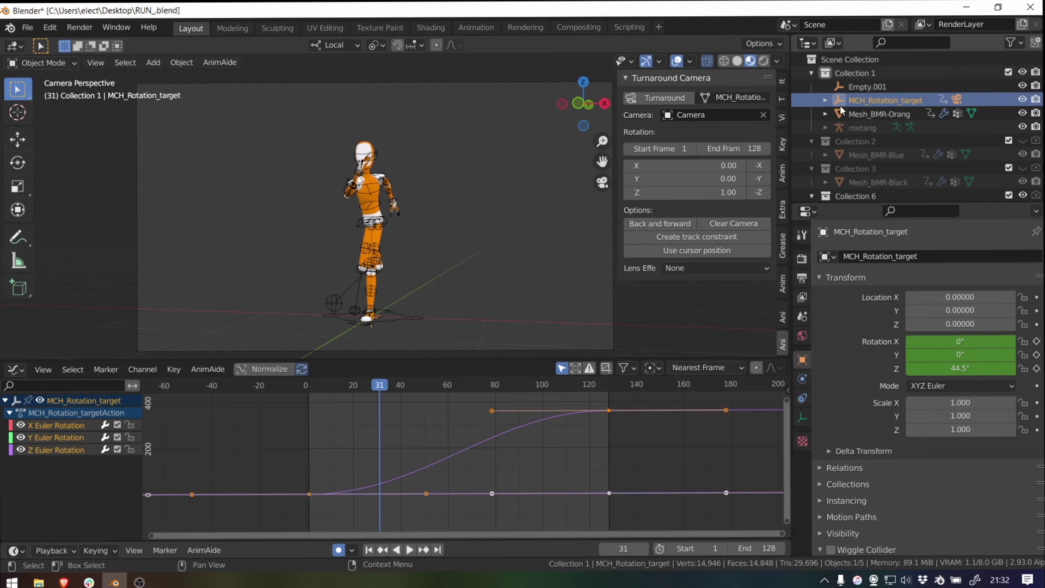
click(825, 102)
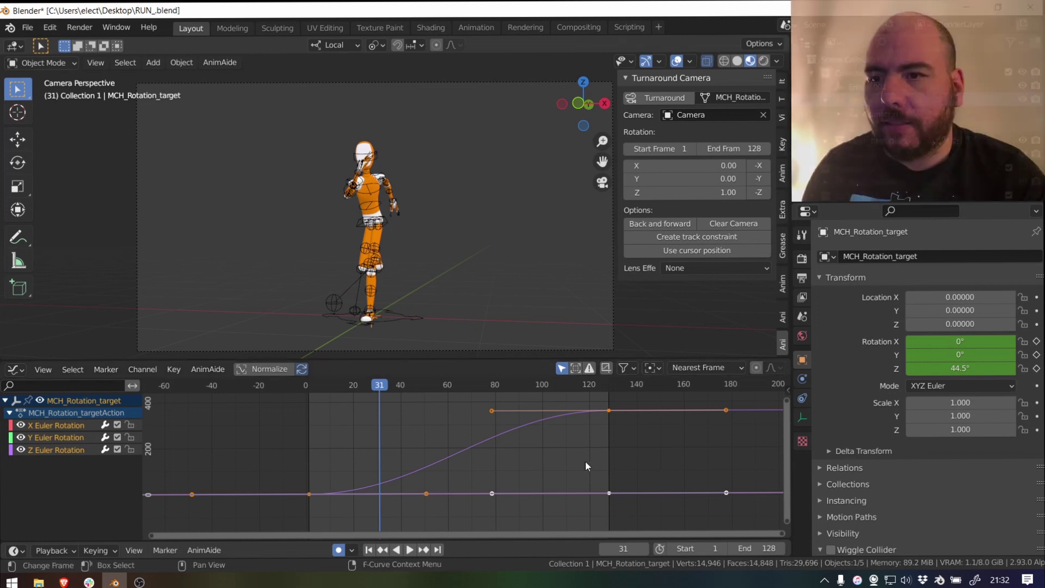
key(v)
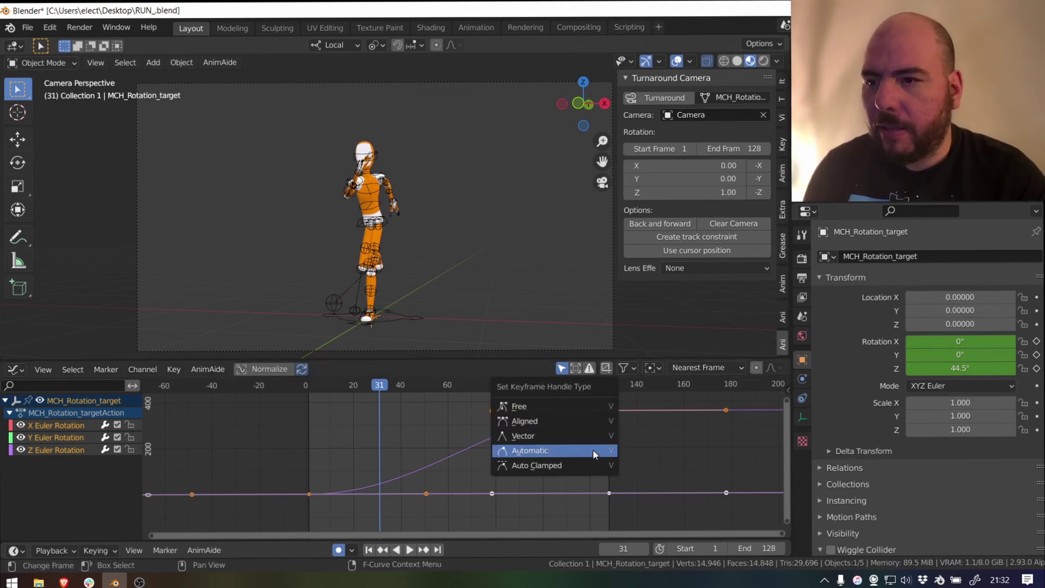
key(v)
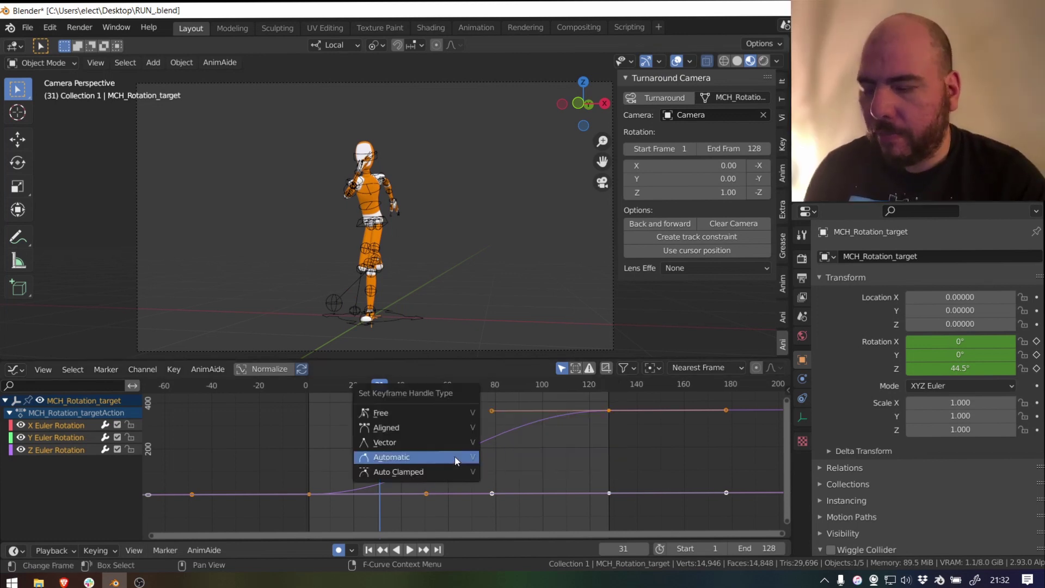
click(451, 442)
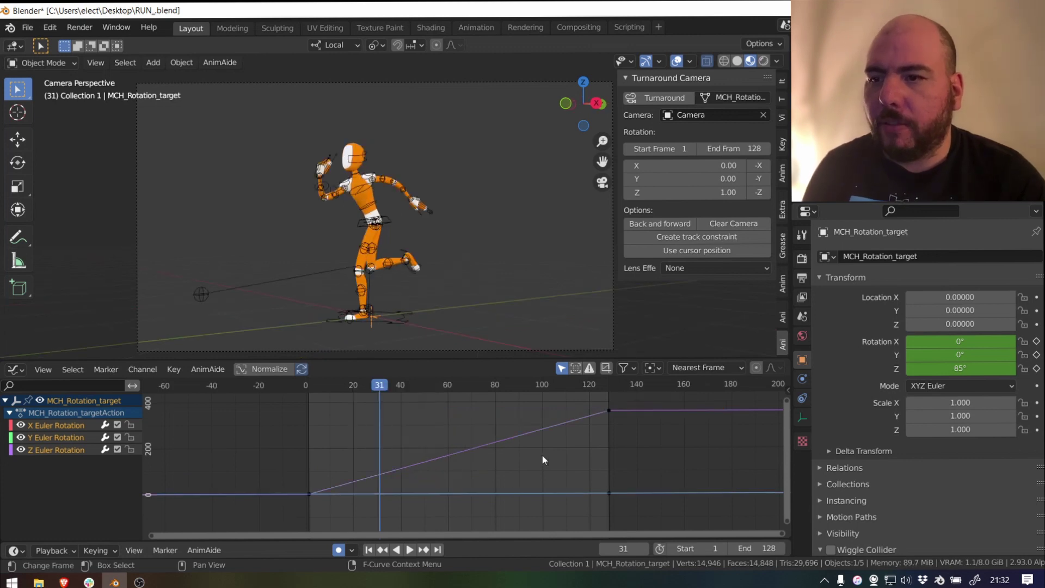
key(space)
key(shift+alt+z)
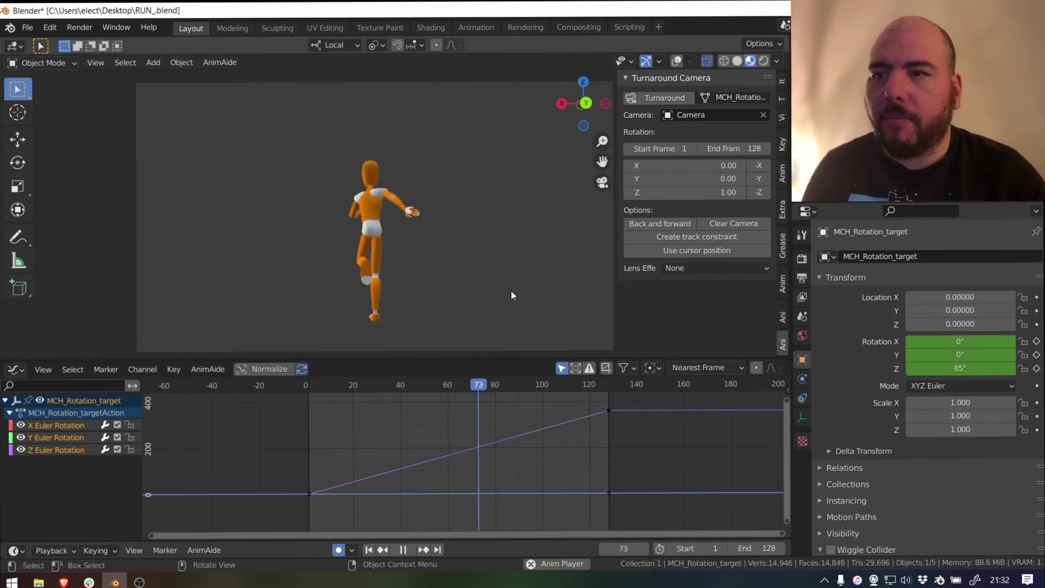